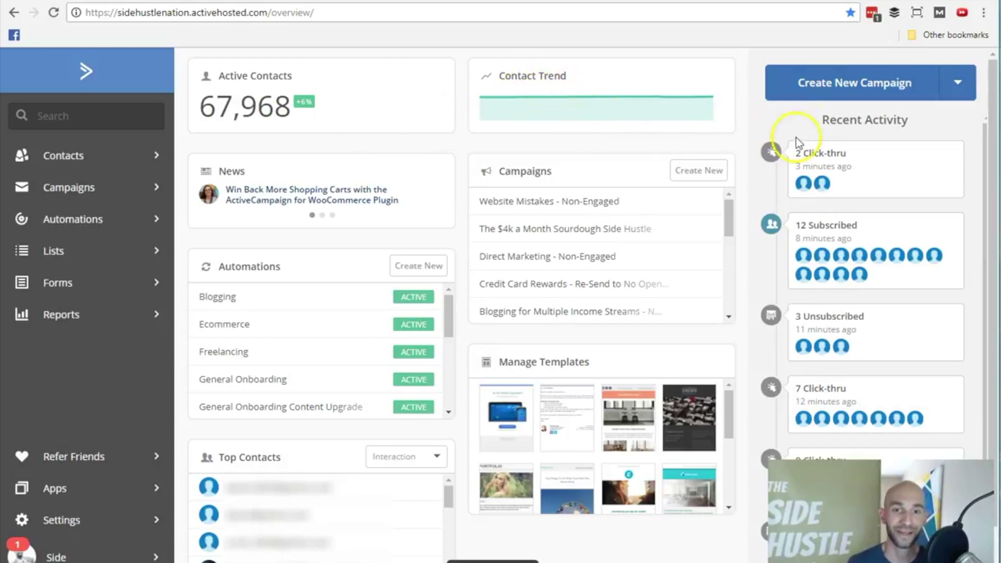
# Examine the dashboard's recent activity and the daily new contacts graph in the Contact Trends report.
pyautogui.scroll(-1, 832, 204)
pyautogui.scroll(-1, 835, 204)
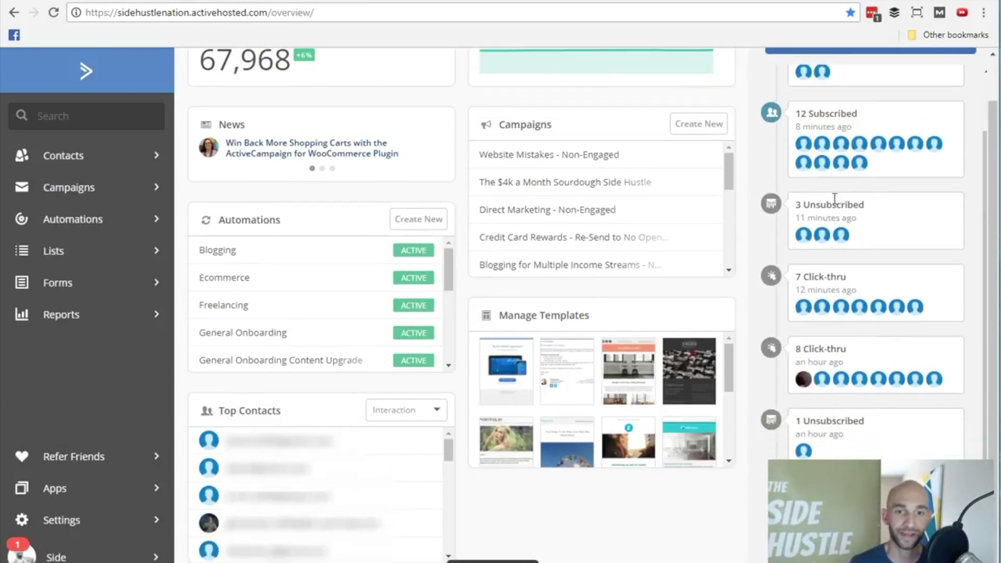
pyautogui.moveTo(828, 306)
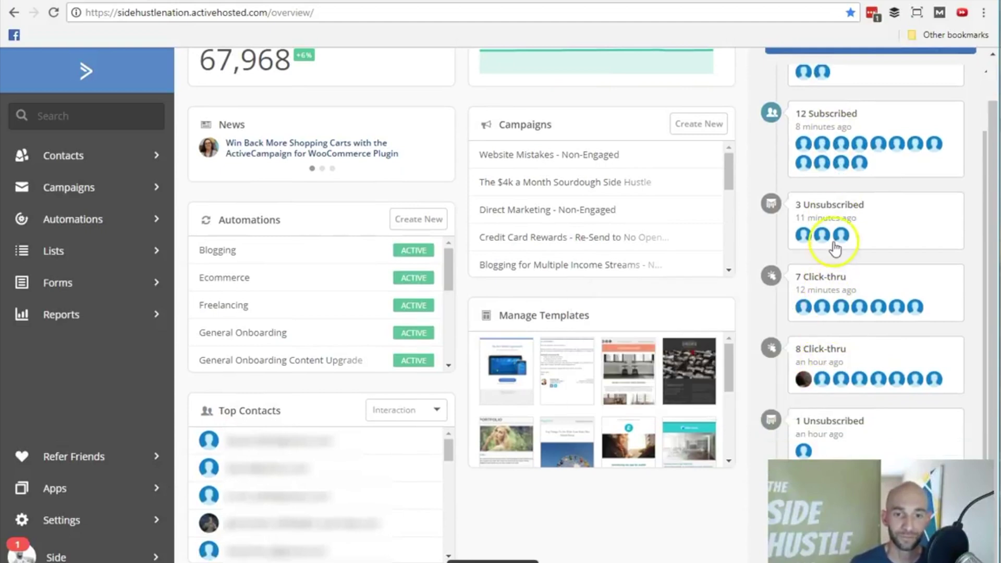
pyautogui.scroll(1, 837, 189)
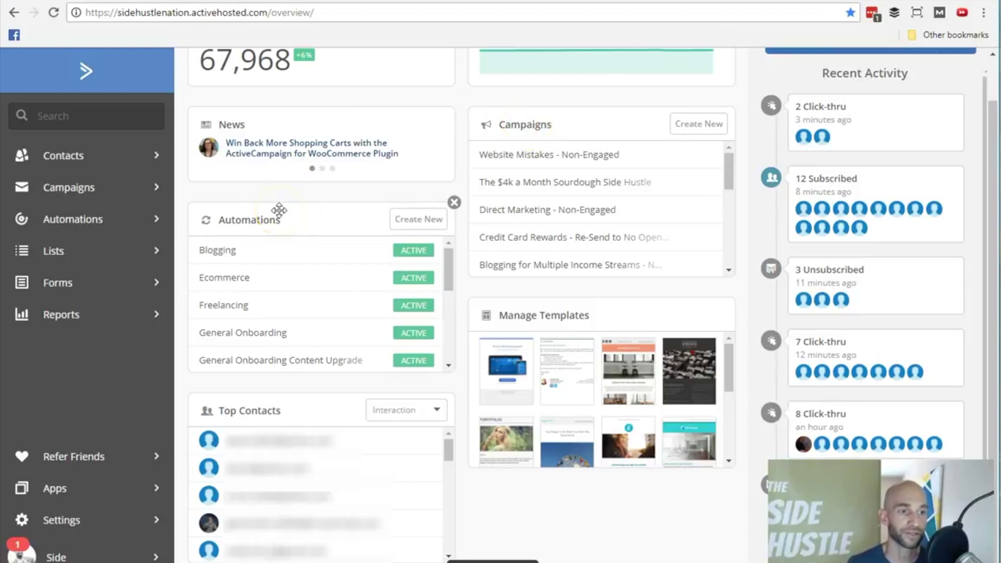
pyautogui.scroll(1, 270, 339)
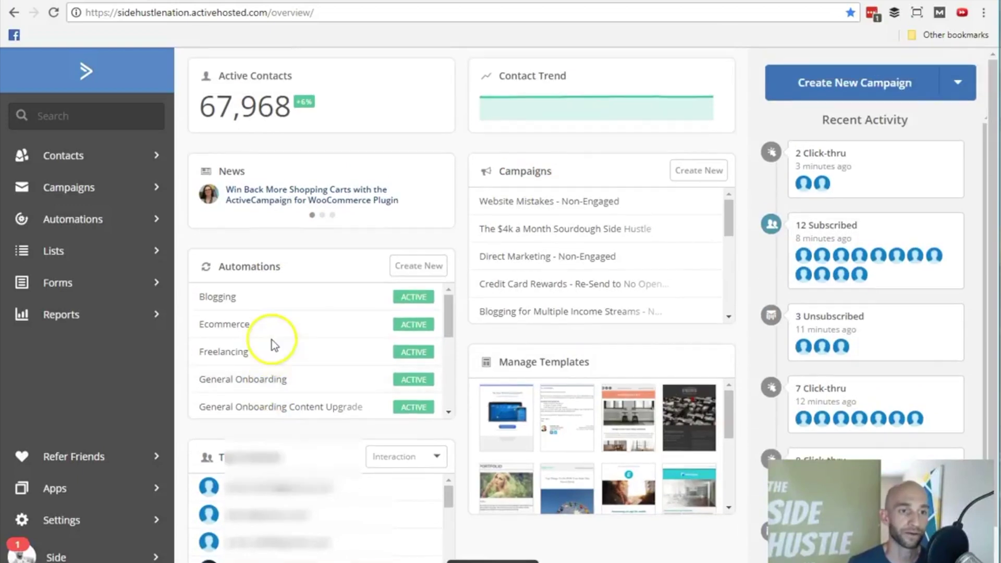
pyautogui.click(536, 98)
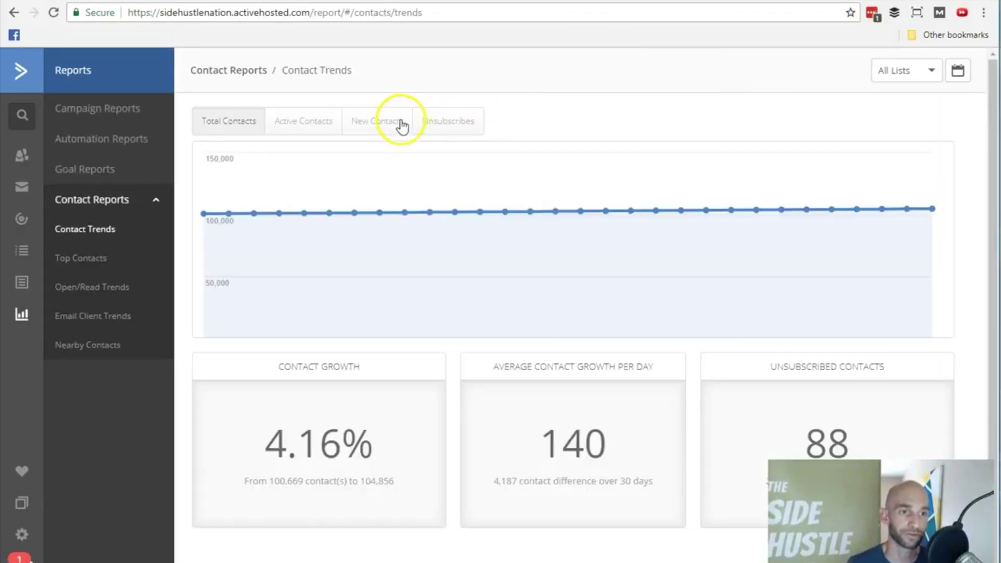
pyautogui.click(395, 125)
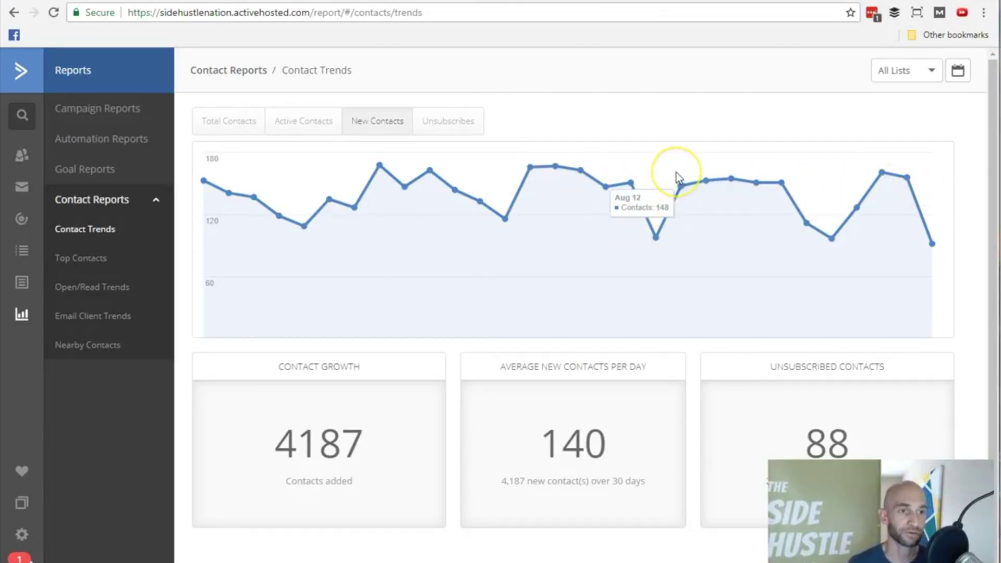
pyautogui.click(667, 188)
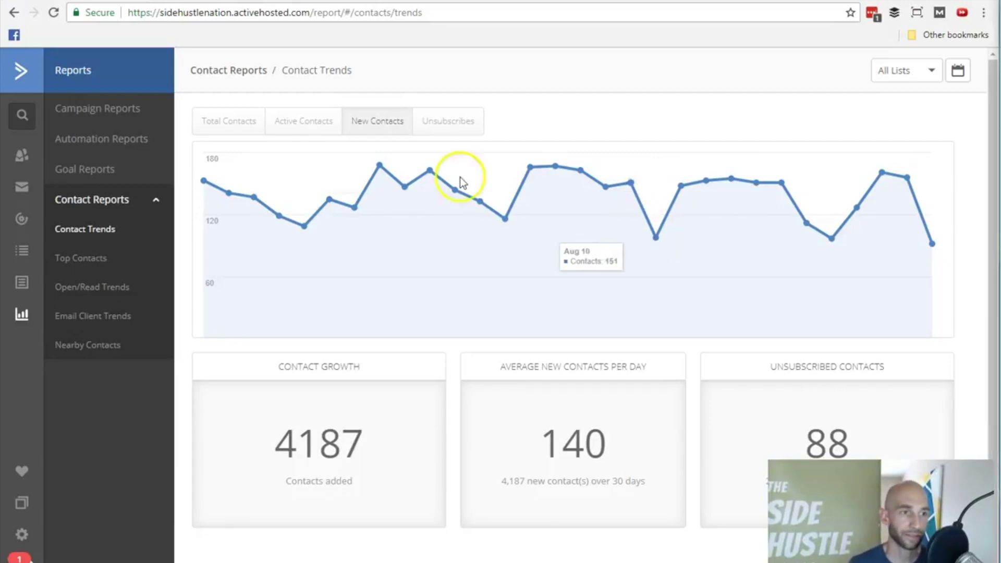
# Return to the account overview and open the list of existing forms.
pyautogui.click(22, 70)
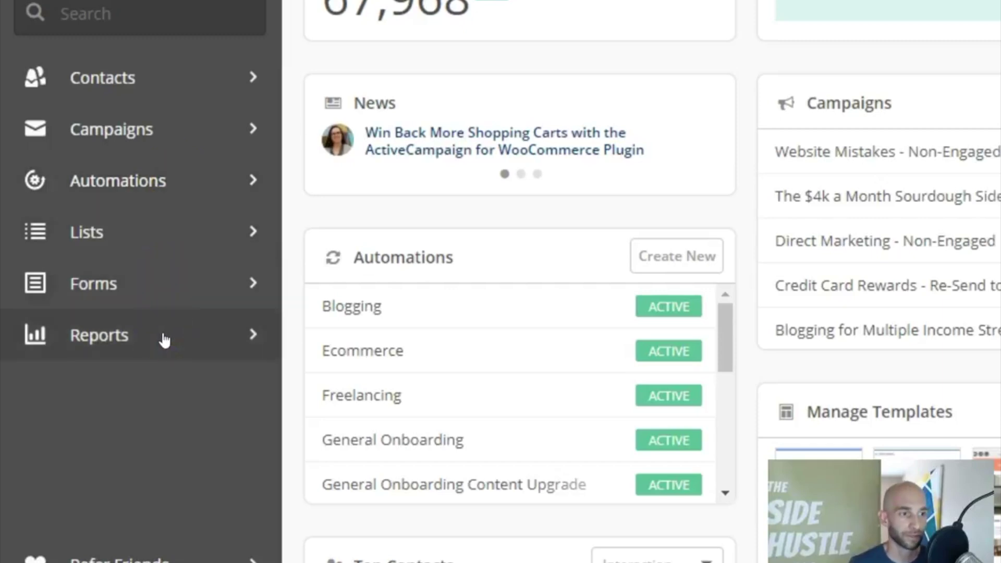
pyautogui.click(170, 278)
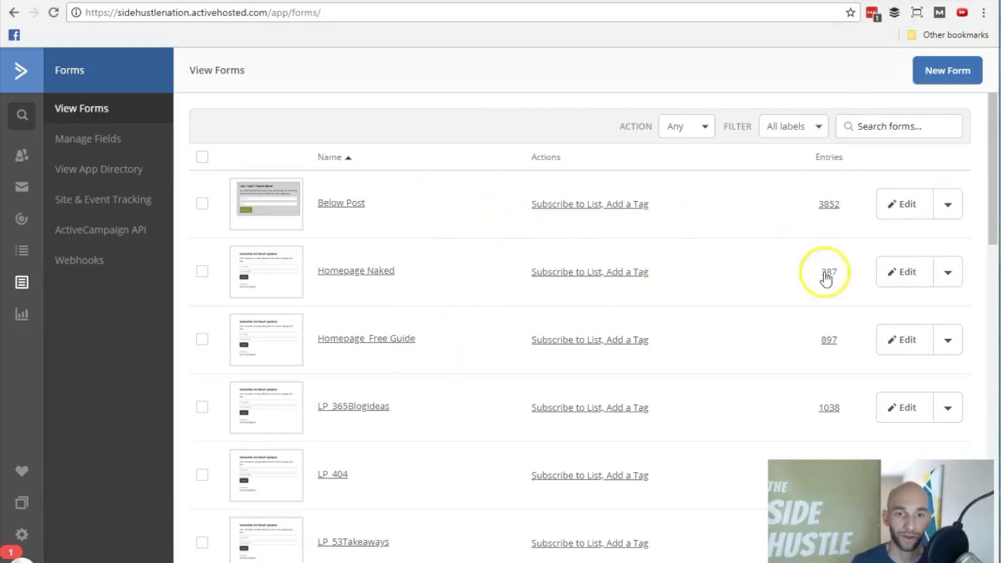
pyautogui.scroll(-1, 768, 271)
pyautogui.scroll(1, 768, 270)
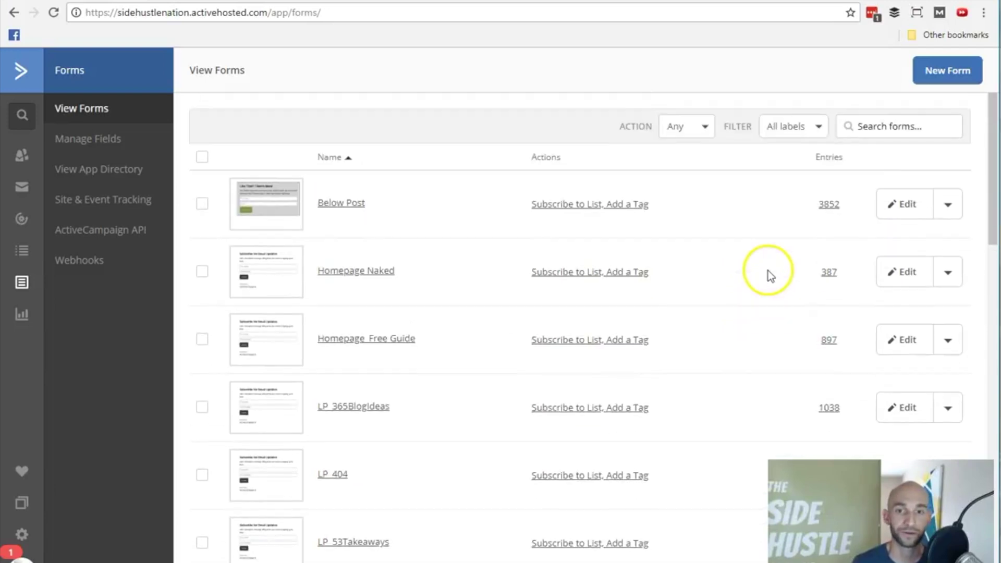
# Create a new inline form named Test Form that subscribes contacts to the SHN Newsletter list.
pyautogui.click(947, 73)
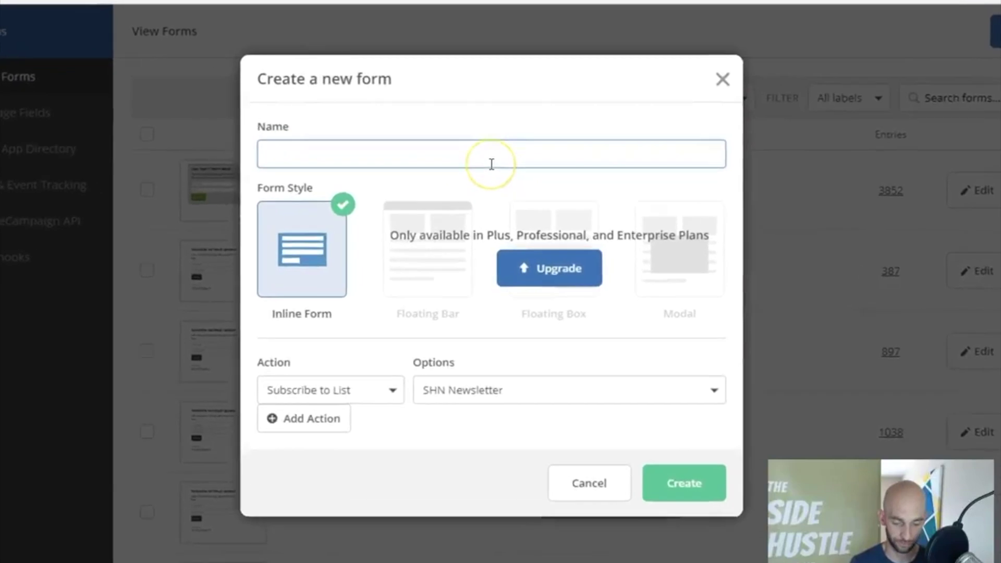
pyautogui.write('Test Form')
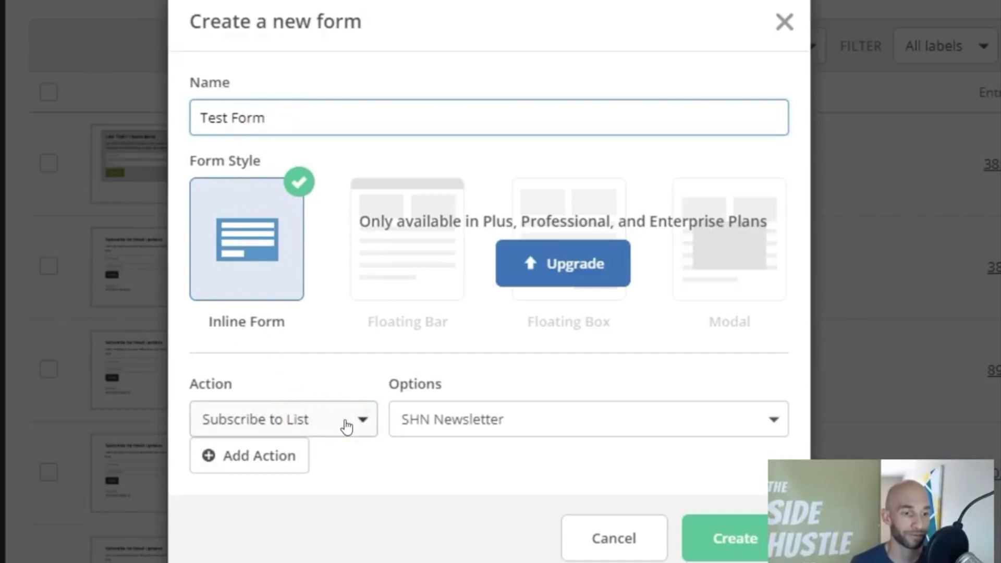
pyautogui.click(411, 420)
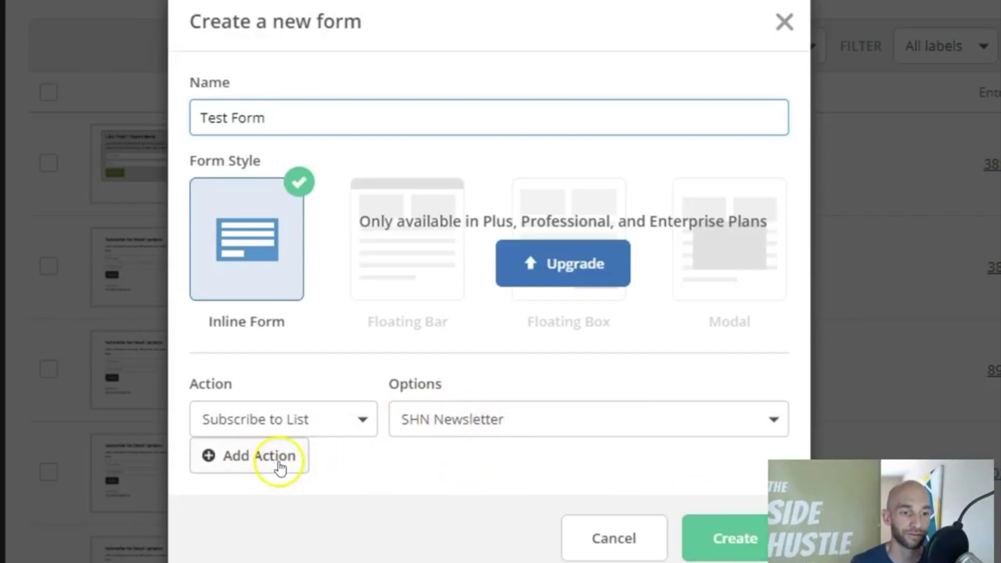
pyautogui.click(277, 464)
pyautogui.click(780, 454)
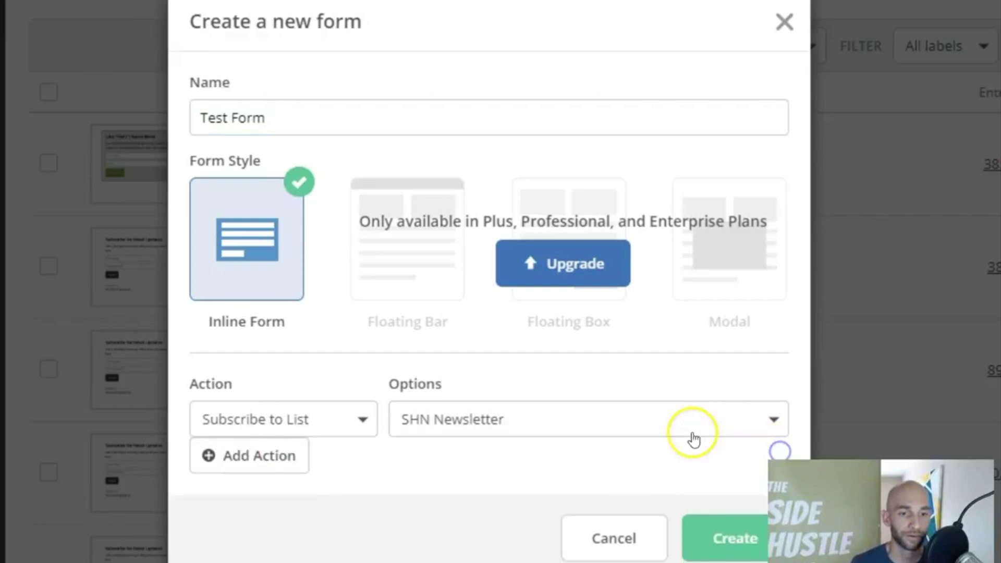
pyautogui.click(713, 537)
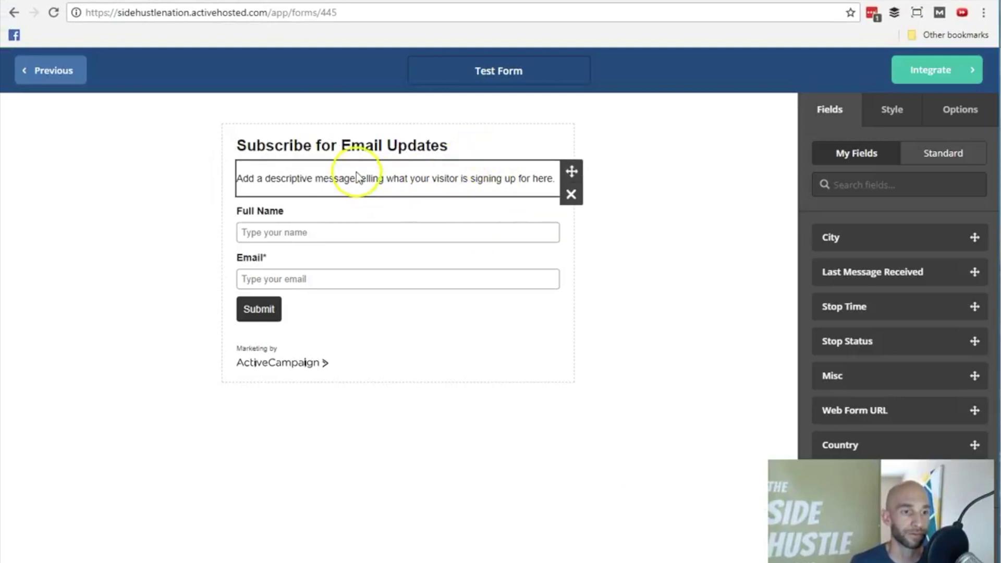
# Inspect the settings of the form's "Subscribe for Email Updates" header.
pyautogui.click(351, 152)
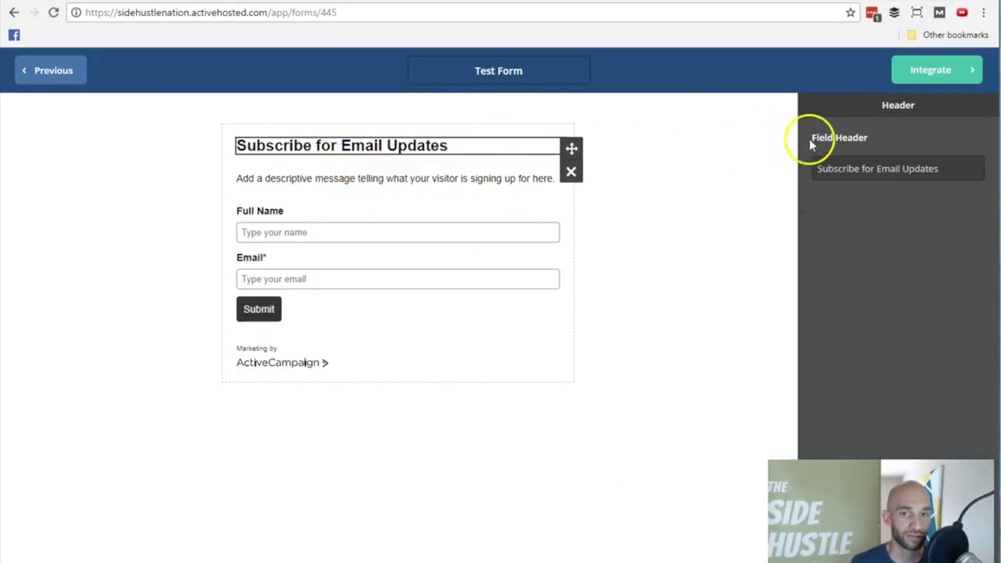
pyautogui.click(878, 170)
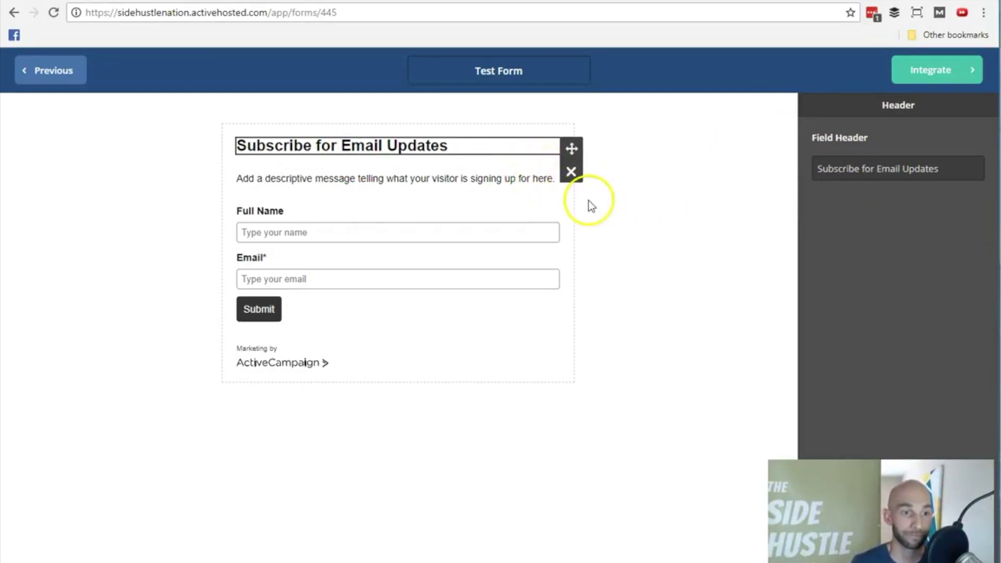
pyautogui.click(715, 211)
# Change the header of the form's Full Name field to First Name.
pyautogui.click(318, 209)
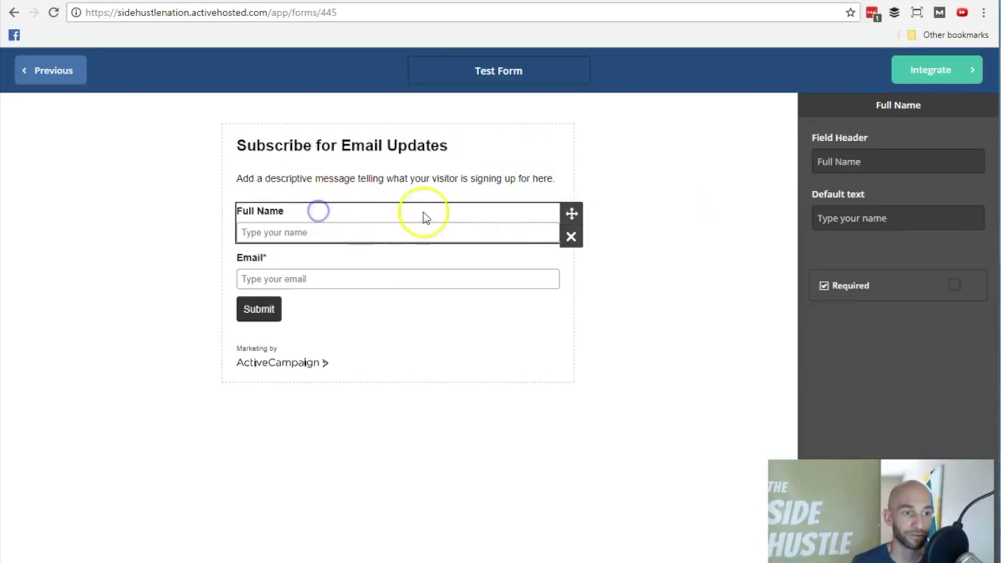
pyautogui.click(834, 160)
pyautogui.write('Furs')
pyautogui.press('BackSpace')
pyautogui.press('BackSpace')
pyautogui.press('BackSpace')
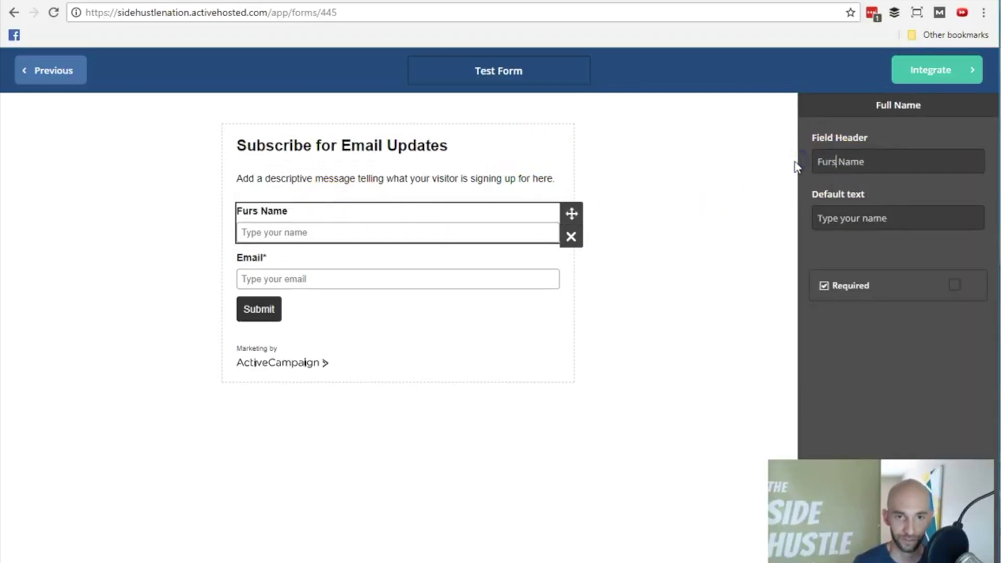
pyautogui.write('irst')
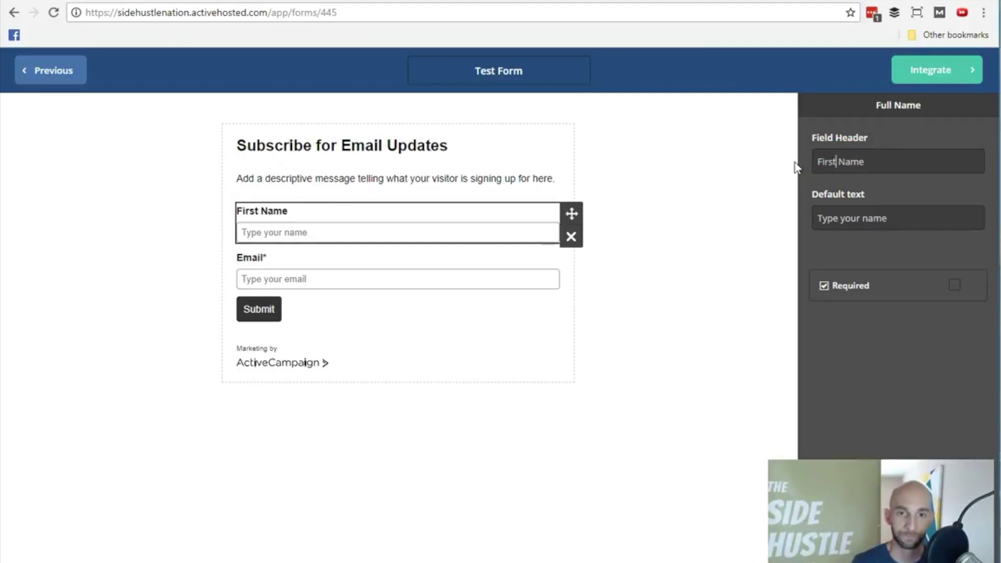
pyautogui.click(747, 185)
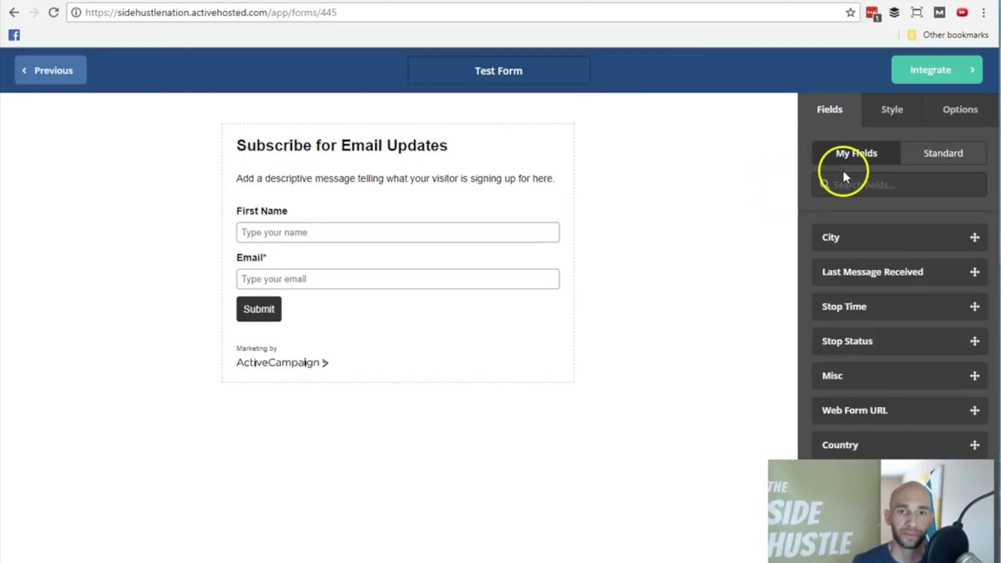
# Inspect the settings of the form's Submit button and Email field.
pyautogui.click(278, 306)
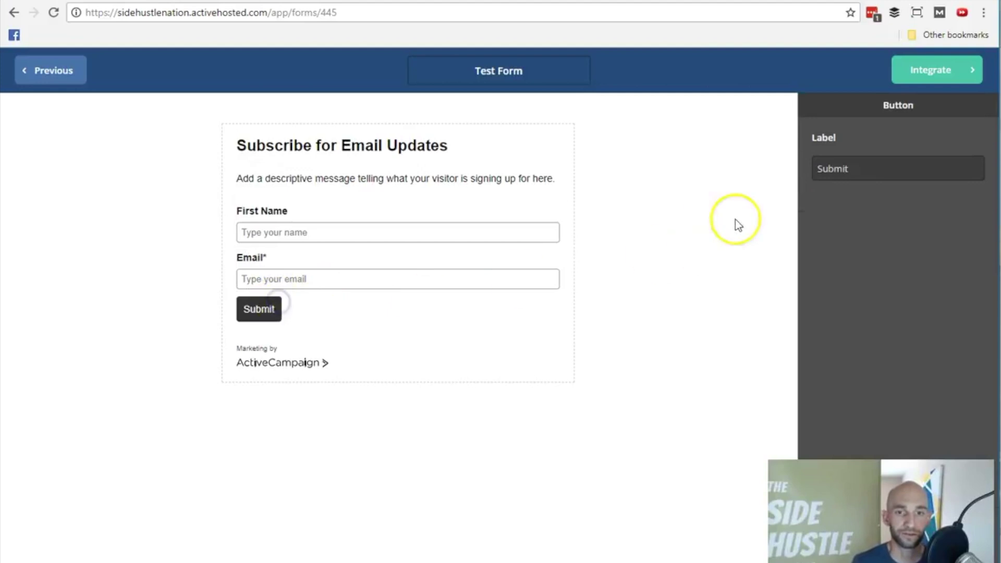
pyautogui.click(389, 255)
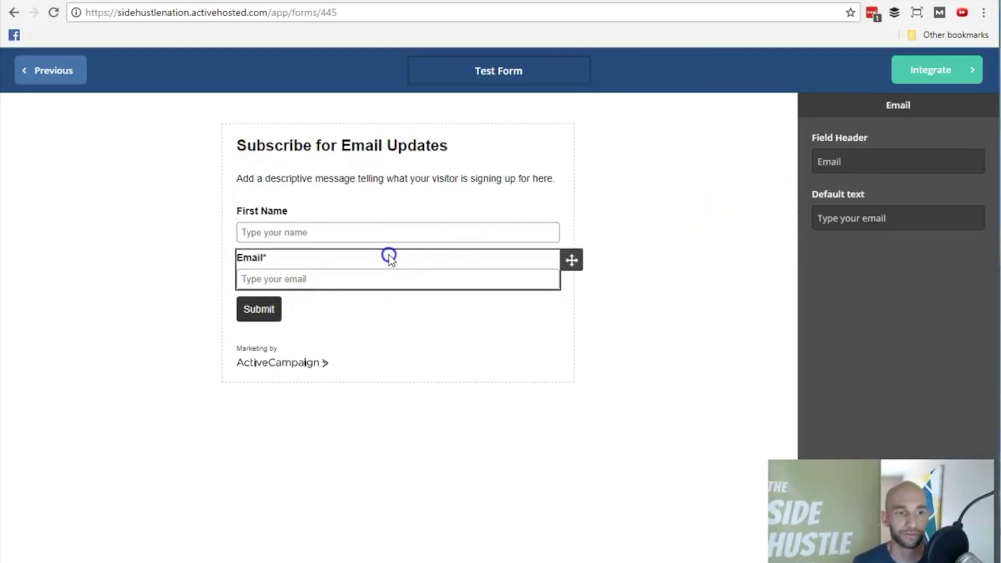
pyautogui.click(588, 194)
# Review the form's style settings, trying the side-by-side layout and switching back to the stacked layout.
pyautogui.click(891, 112)
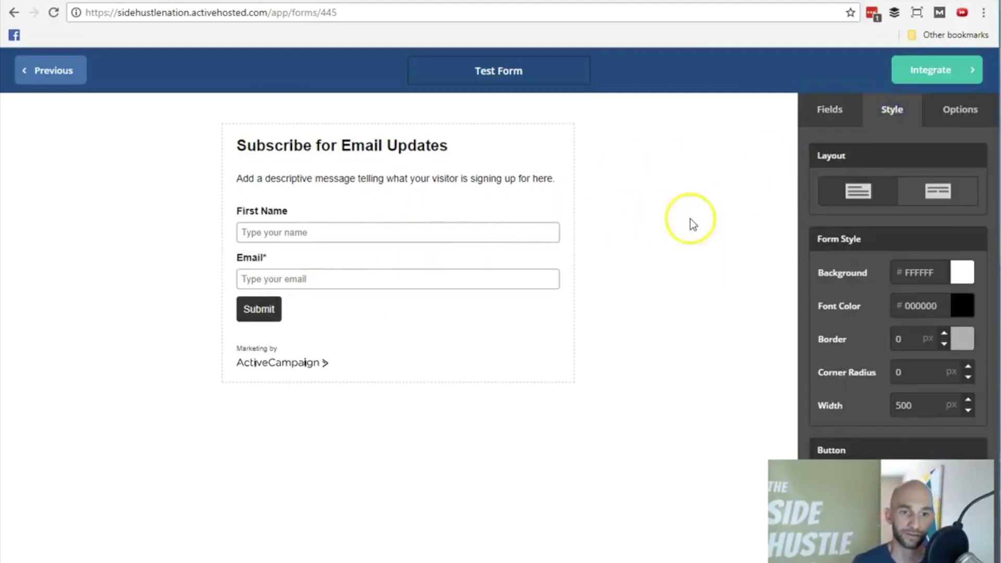
pyautogui.scroll(-1, 909, 302)
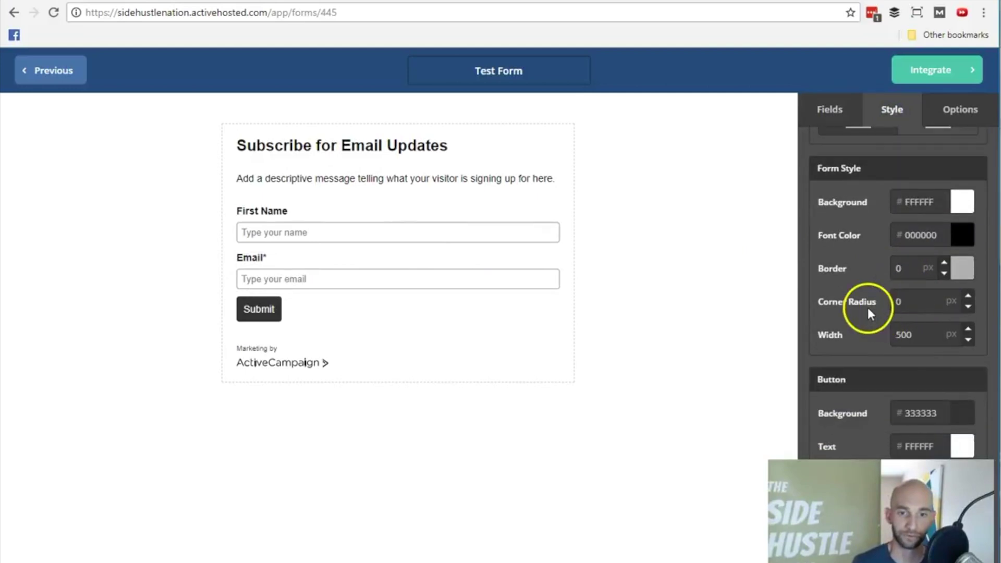
pyautogui.scroll(-1, 865, 292)
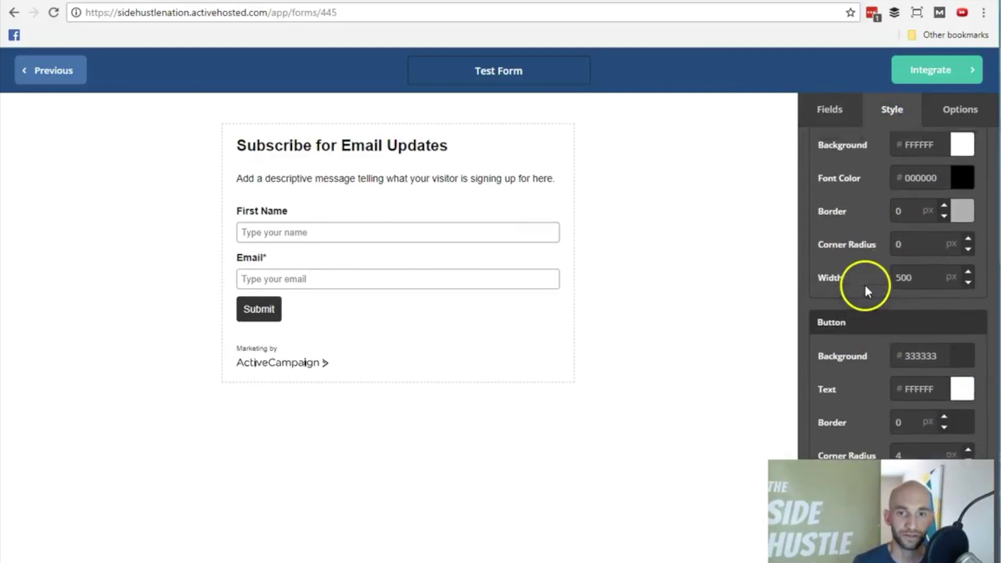
pyautogui.scroll(2, 864, 286)
pyautogui.click(937, 188)
pyautogui.click(868, 194)
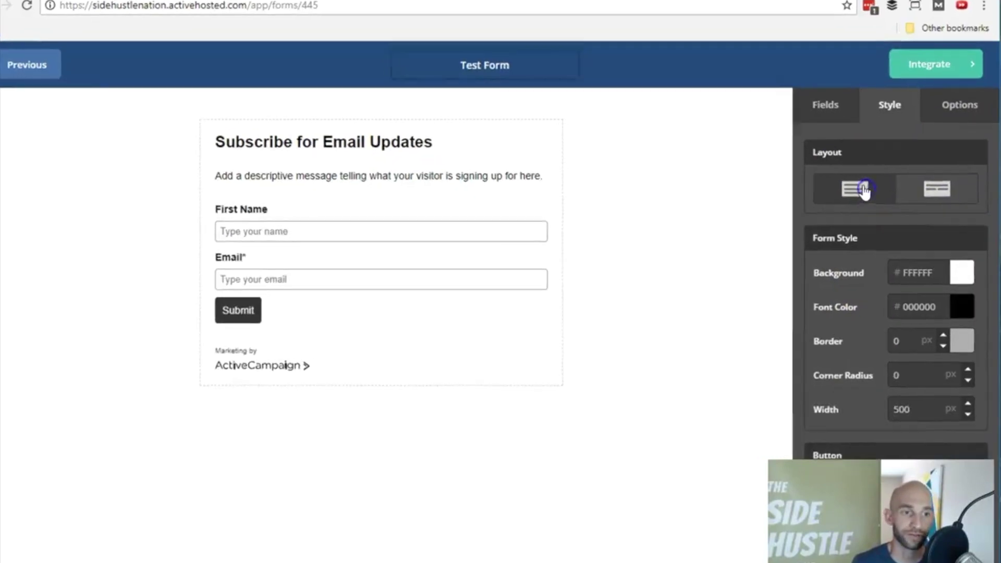
# Set the form's On Submit behaviour to Open URL and activate the empty URL field.
pyautogui.click(941, 117)
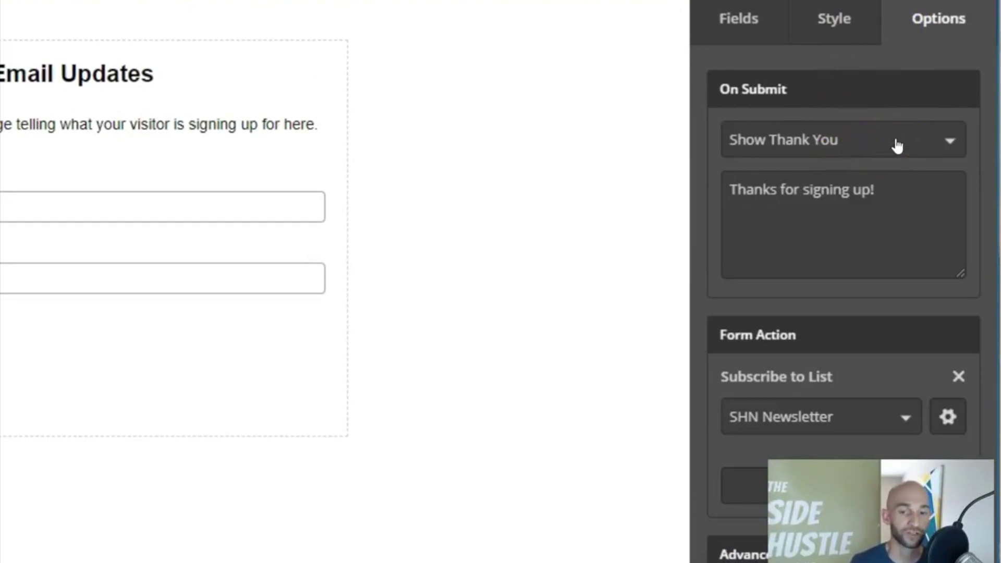
pyautogui.click(889, 150)
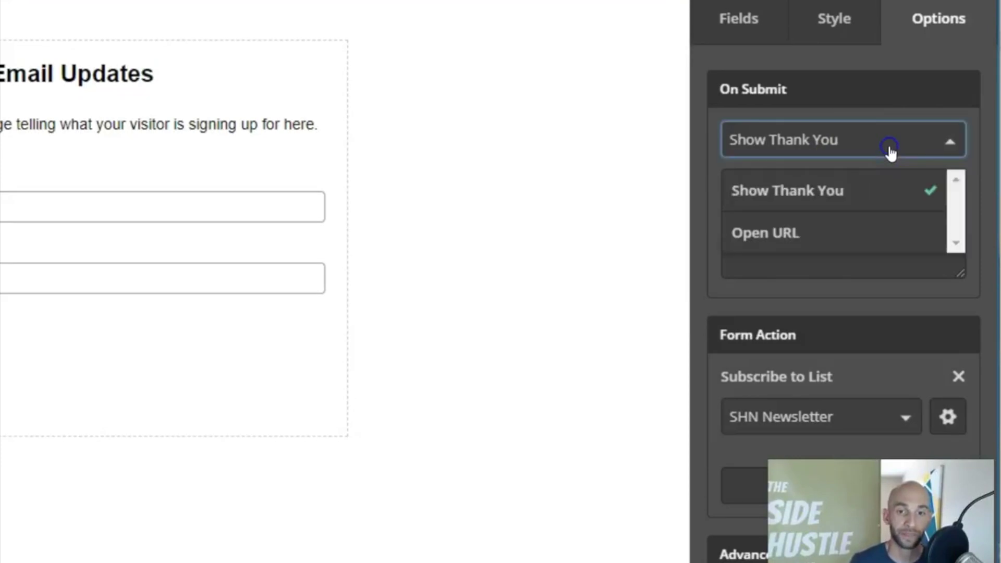
pyautogui.click(849, 231)
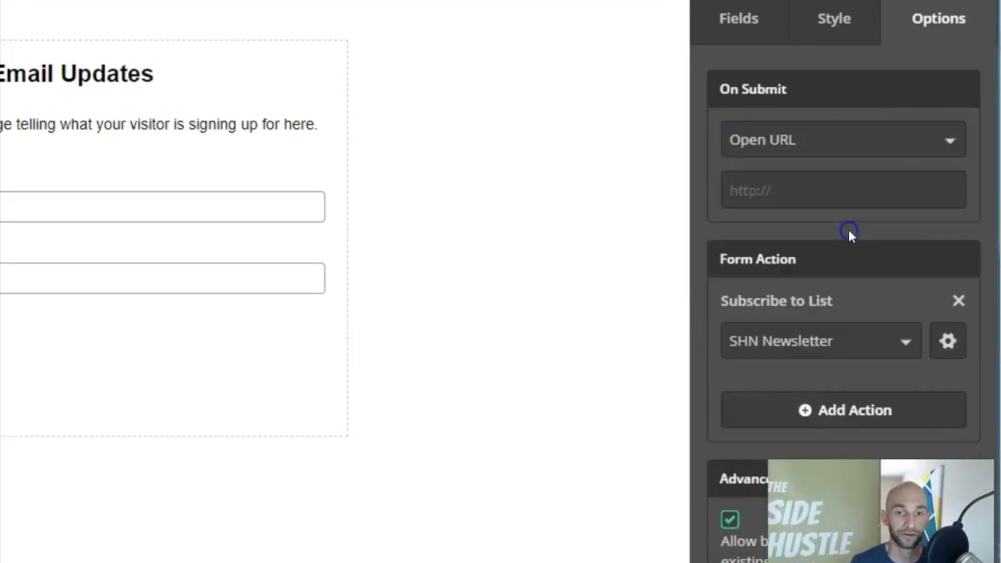
pyautogui.click(844, 197)
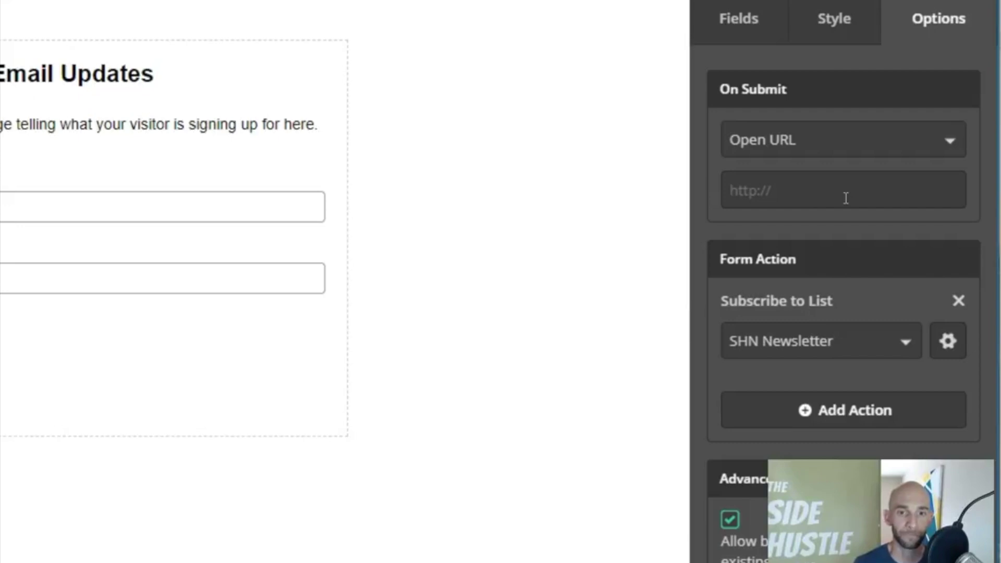
# Add a form action that applies the Blogging tag to contacts who submit the form.
pyautogui.scroll(-2, 849, 213)
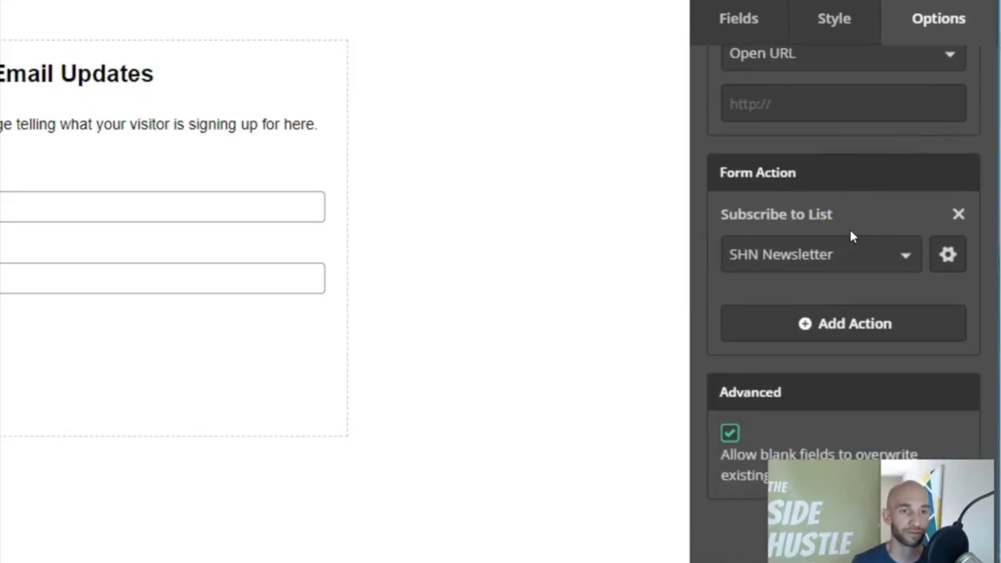
pyautogui.click(850, 273)
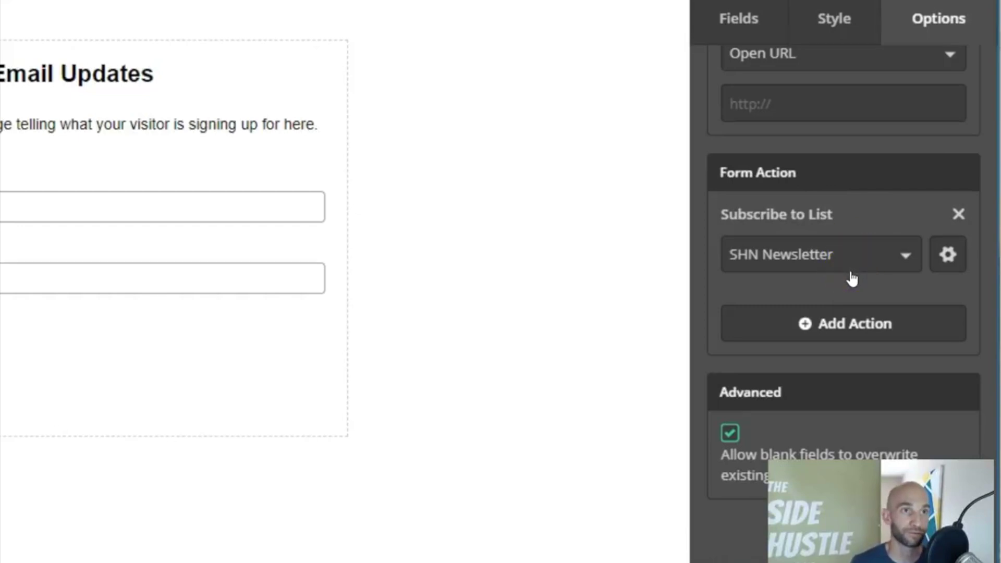
pyautogui.click(825, 329)
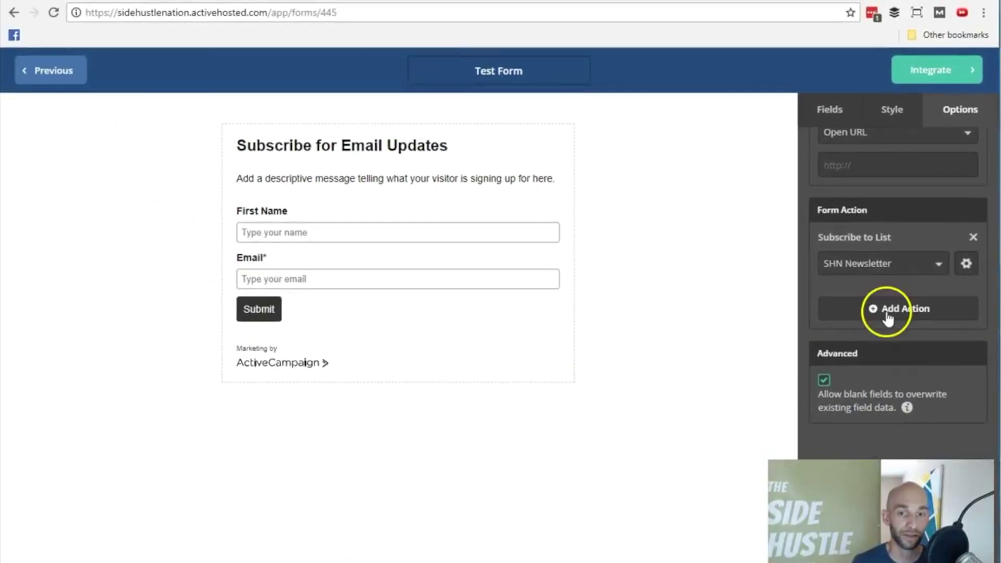
pyautogui.click(887, 316)
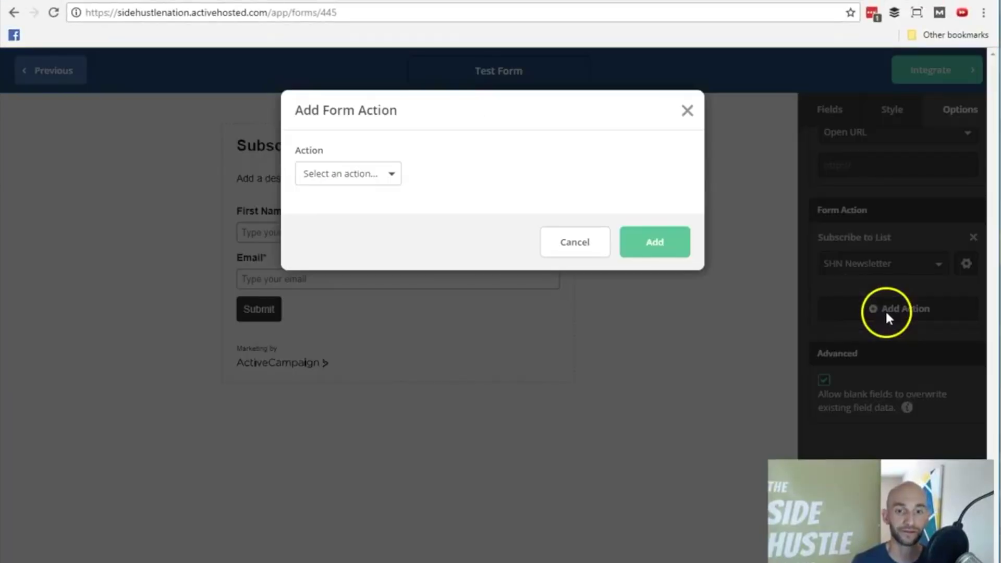
pyautogui.click(377, 179)
pyautogui.click(359, 208)
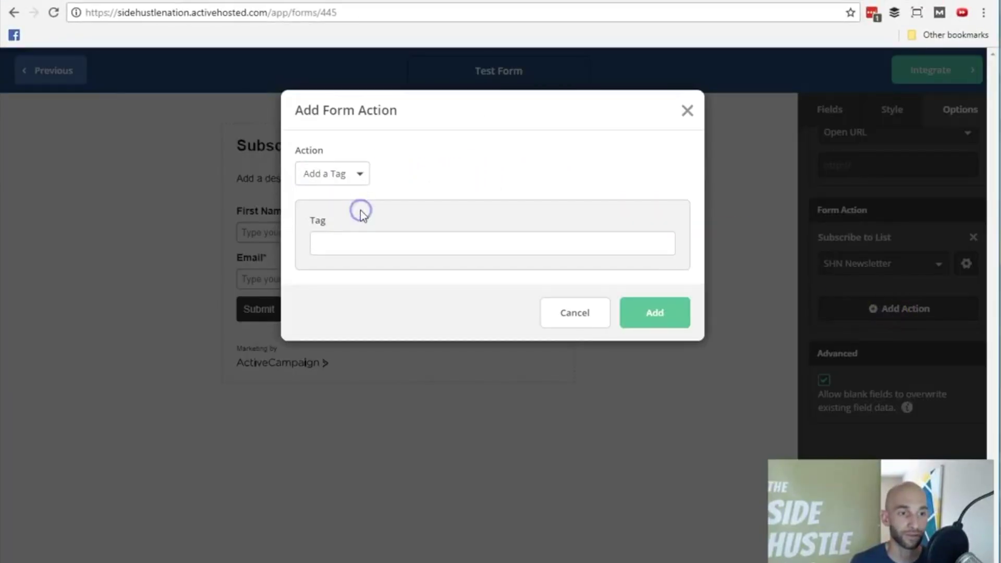
pyautogui.click(364, 236)
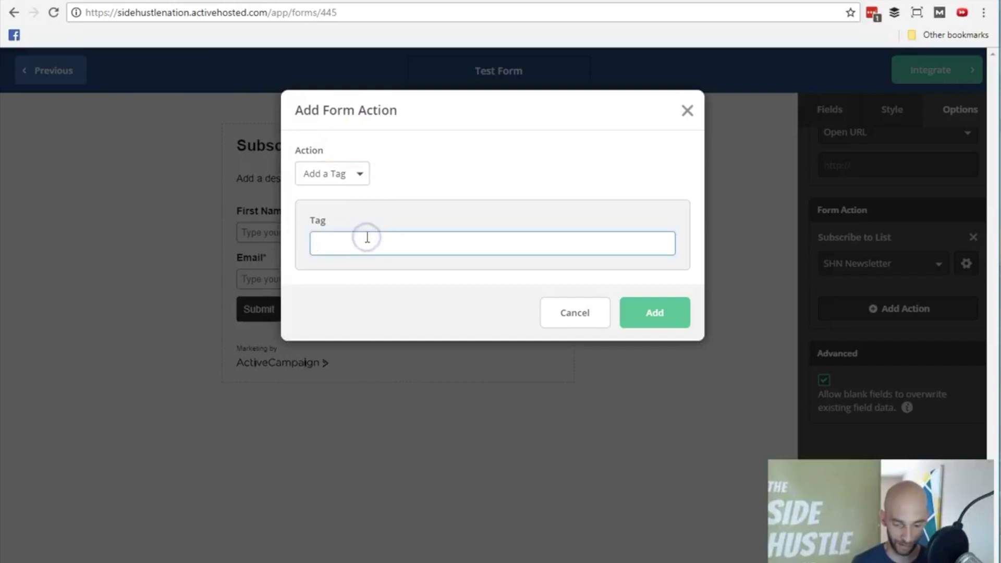
pyautogui.write('Blogging')
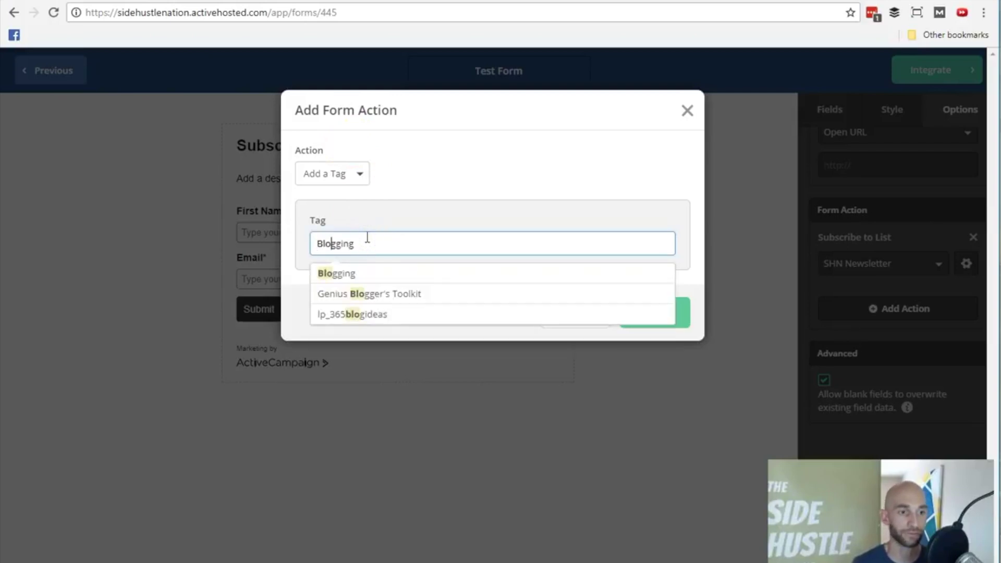
pyautogui.click(361, 274)
pyautogui.click(655, 315)
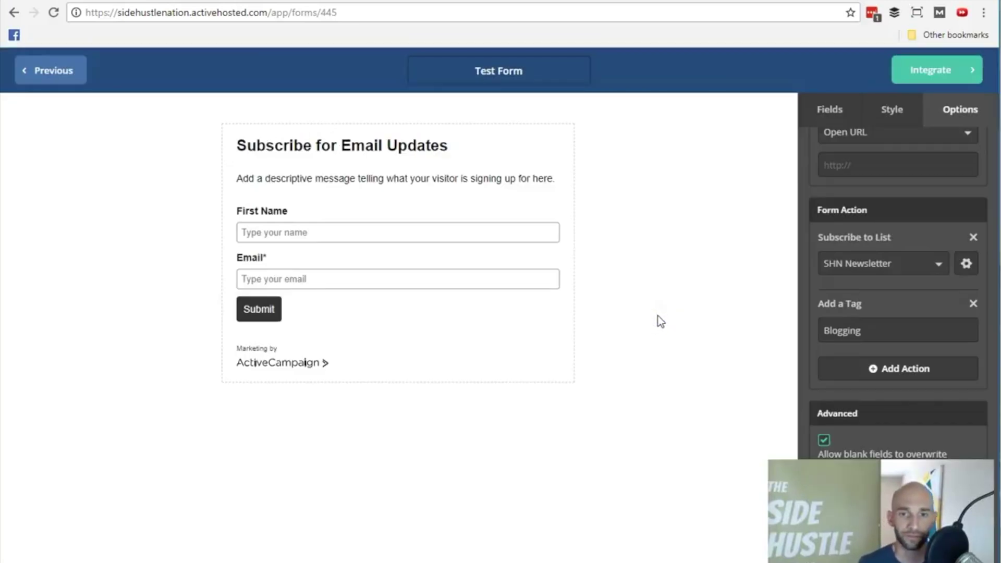
# Proceed to the form's integration options, showing the embed code, and save and exit the form.
pyautogui.click(938, 71)
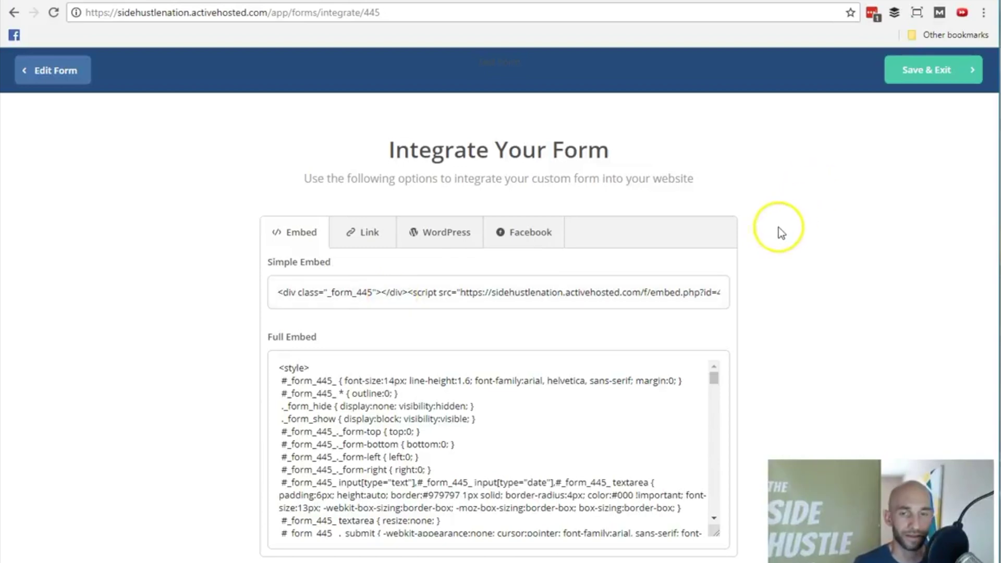
pyautogui.click(914, 73)
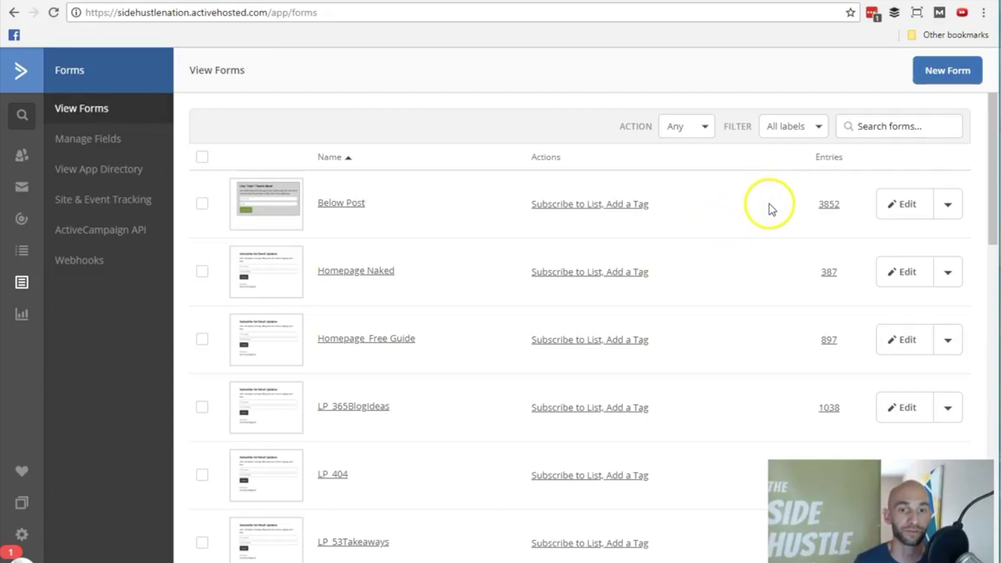
# View the Below Post form's statistics and all its contacts, and inspect the bulk editing actions without applying any.
pyautogui.click(828, 204)
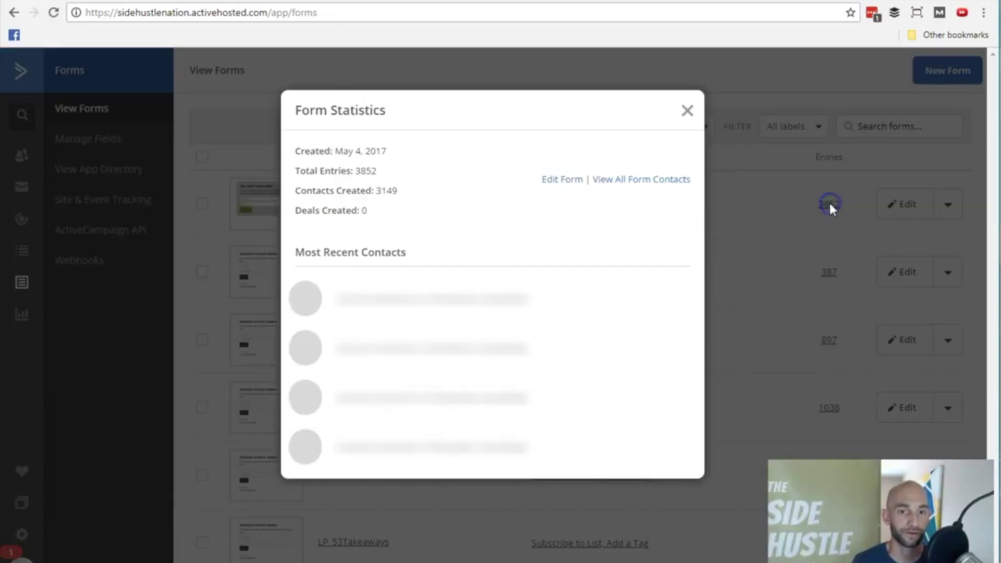
pyautogui.click(632, 180)
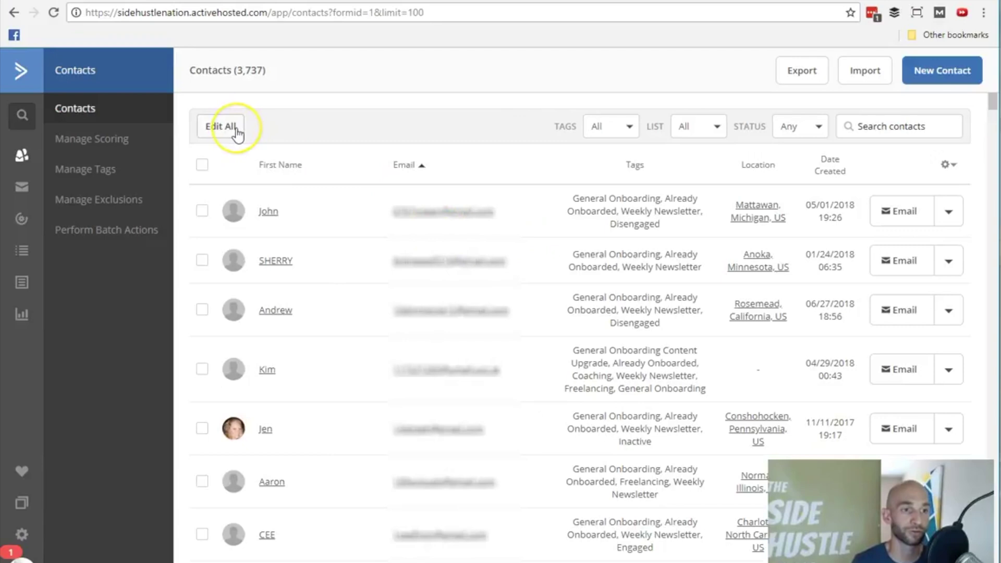
pyautogui.click(234, 131)
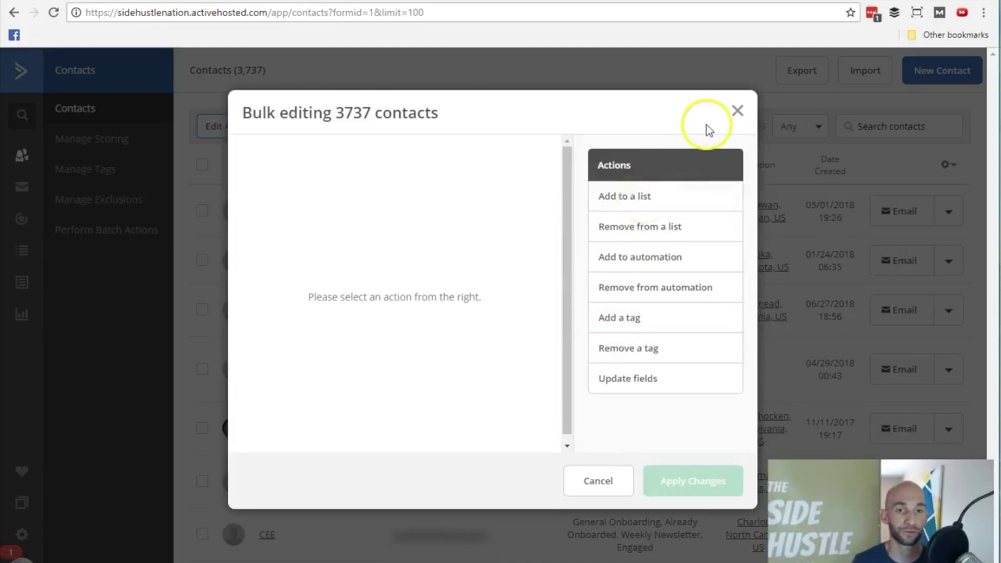
pyautogui.click(736, 113)
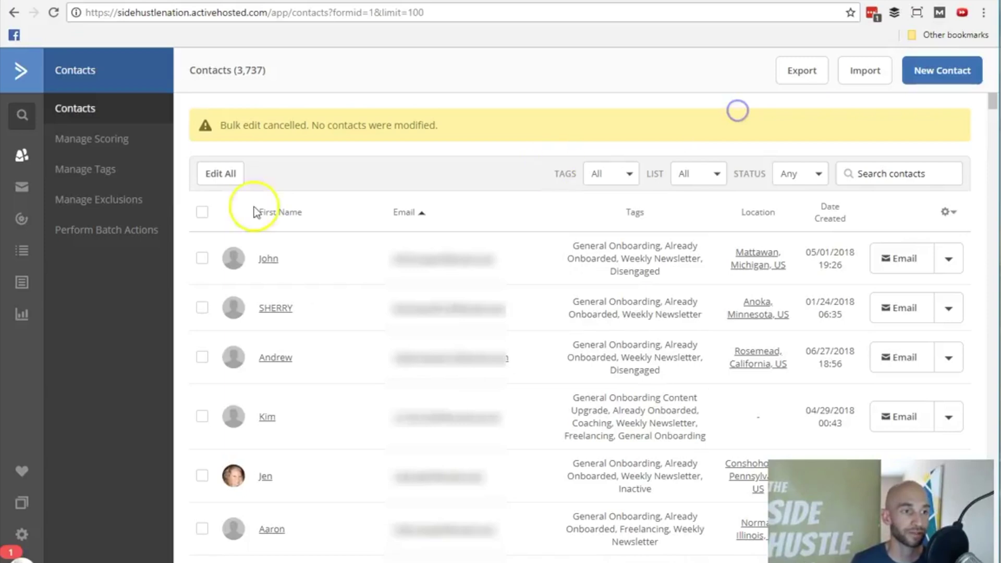
# Create a new automation from the Start from Scratch recipe after browsing the available recipes.
pyautogui.click(21, 222)
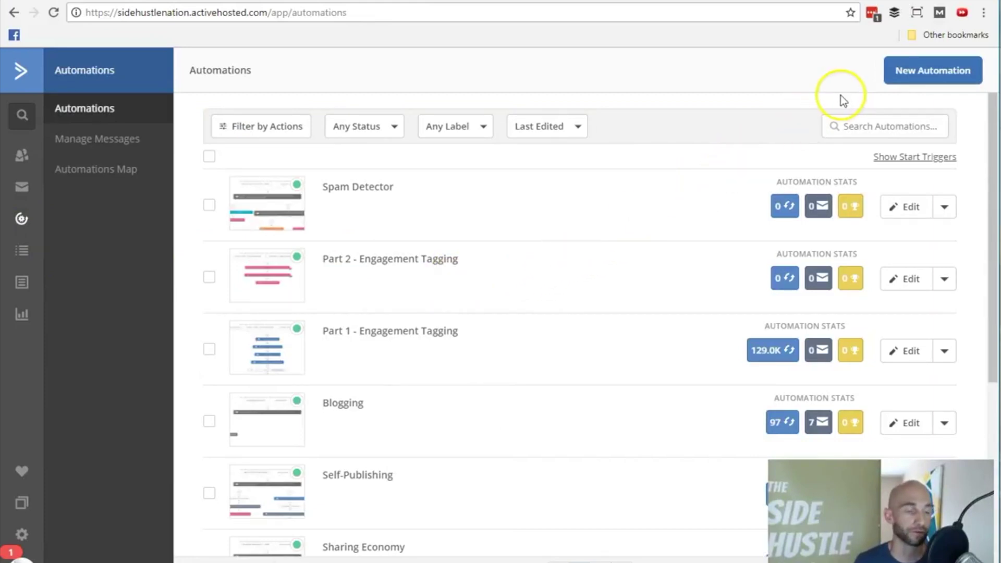
pyautogui.click(913, 76)
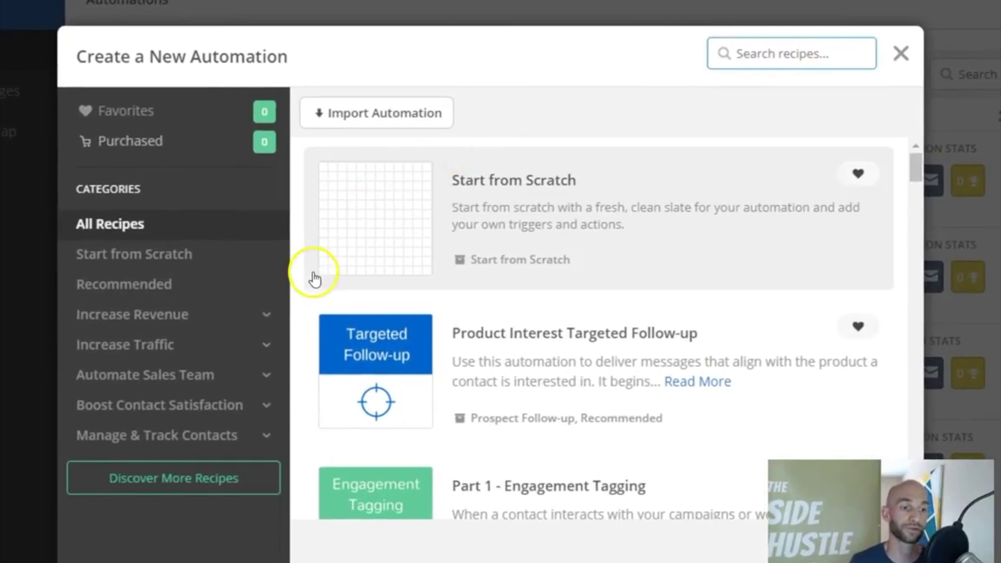
pyautogui.scroll(-2, 423, 334)
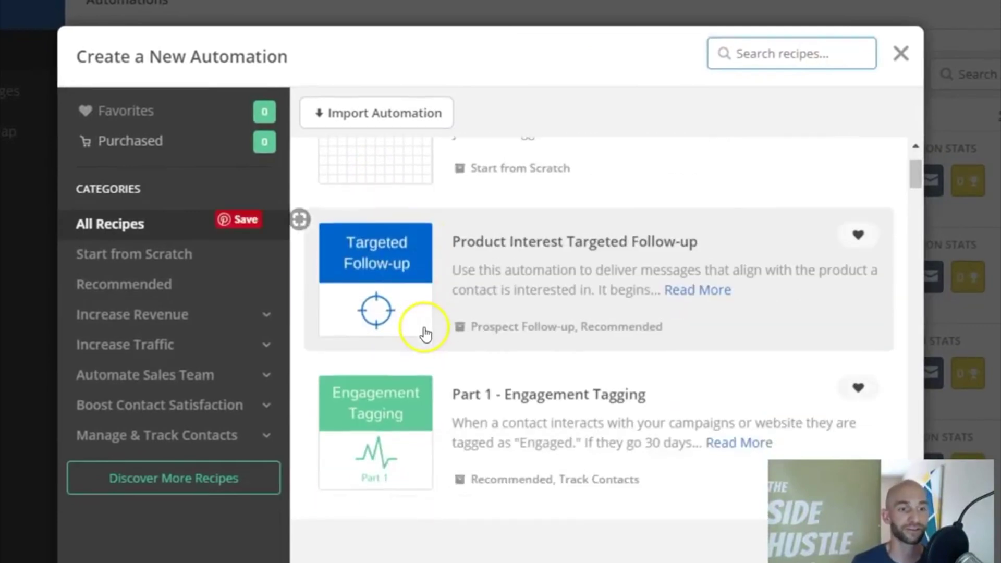
pyautogui.scroll(-4, 425, 334)
pyautogui.scroll(-2, 425, 333)
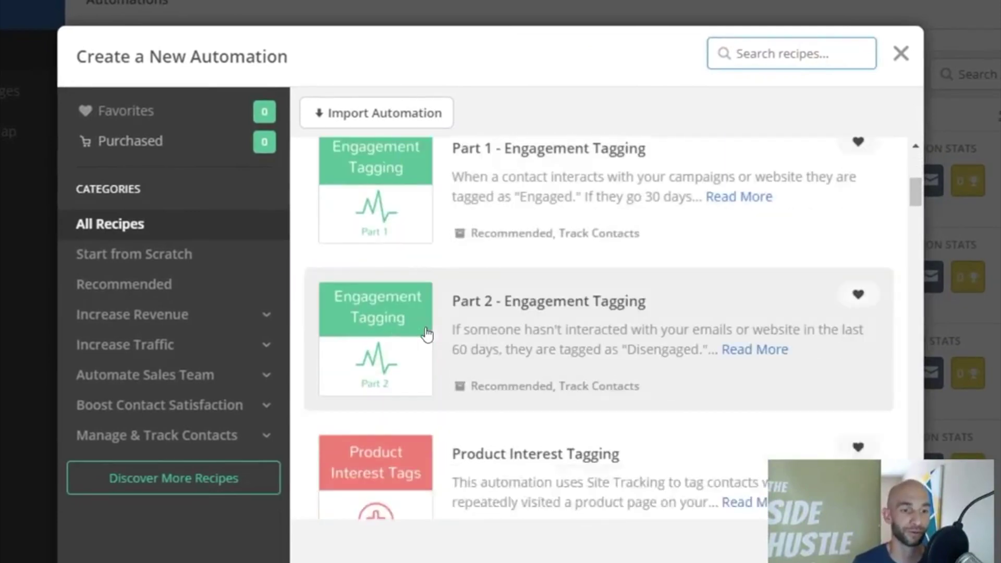
pyautogui.scroll(2, 409, 208)
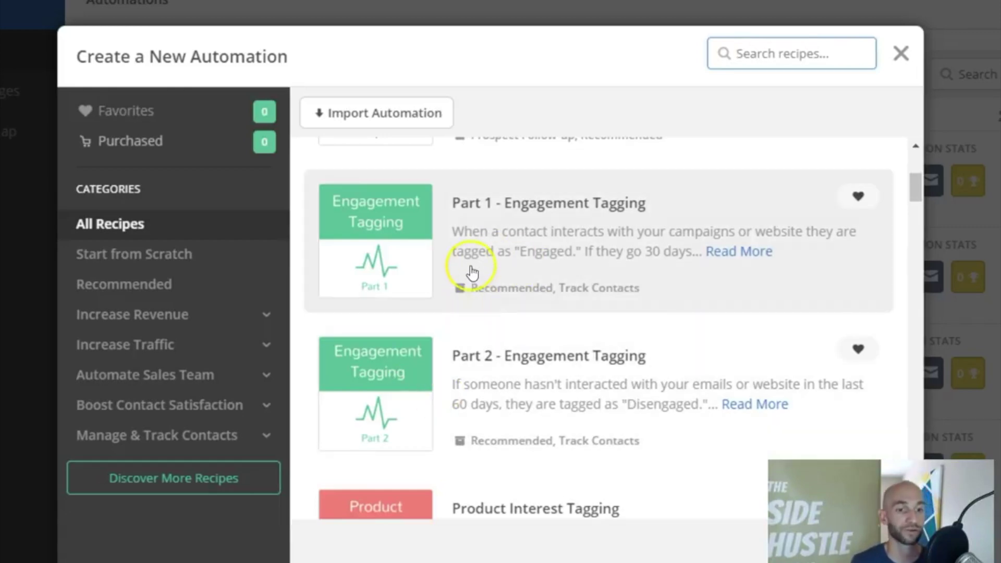
pyautogui.scroll(5, 376, 269)
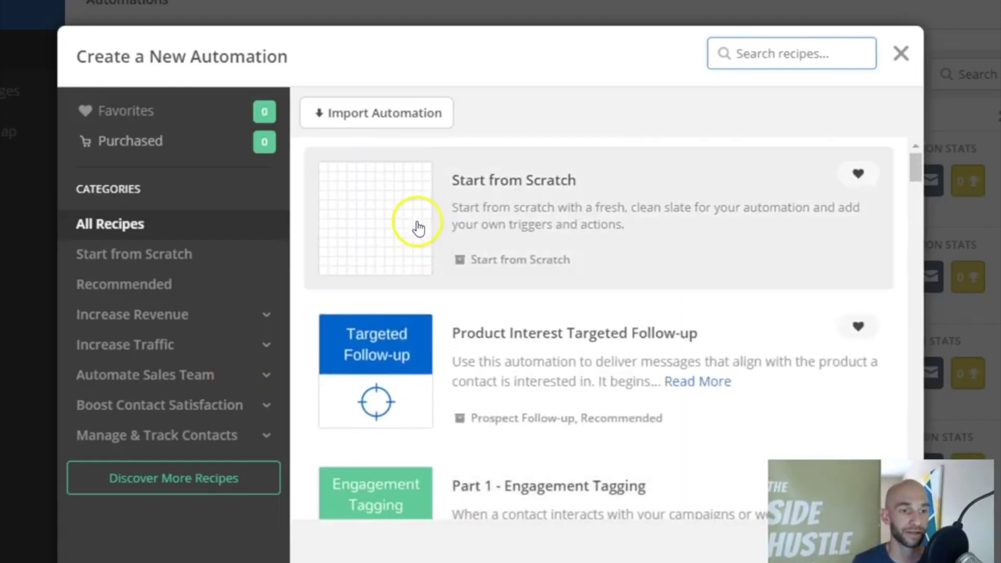
pyautogui.click(386, 226)
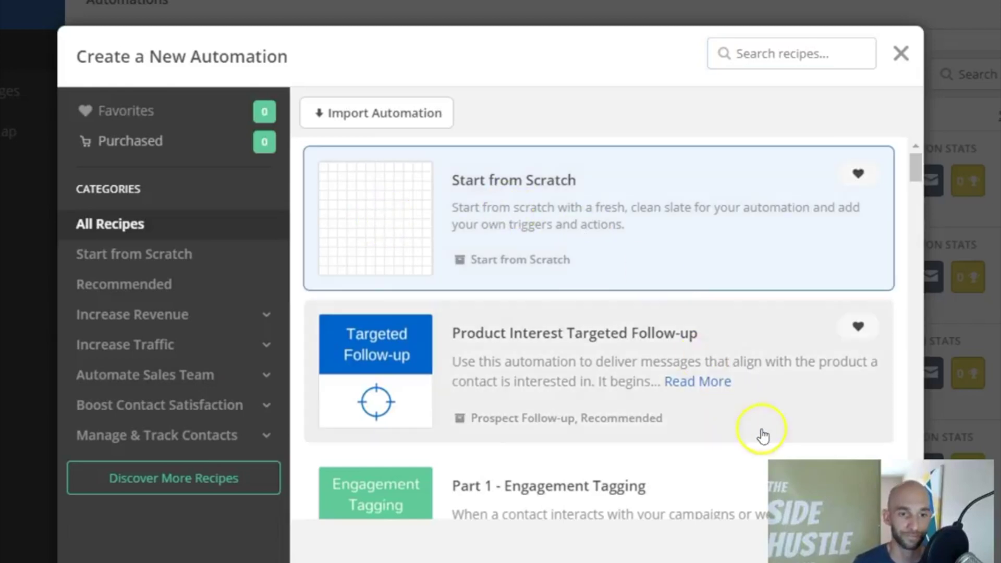
pyautogui.click(613, 278)
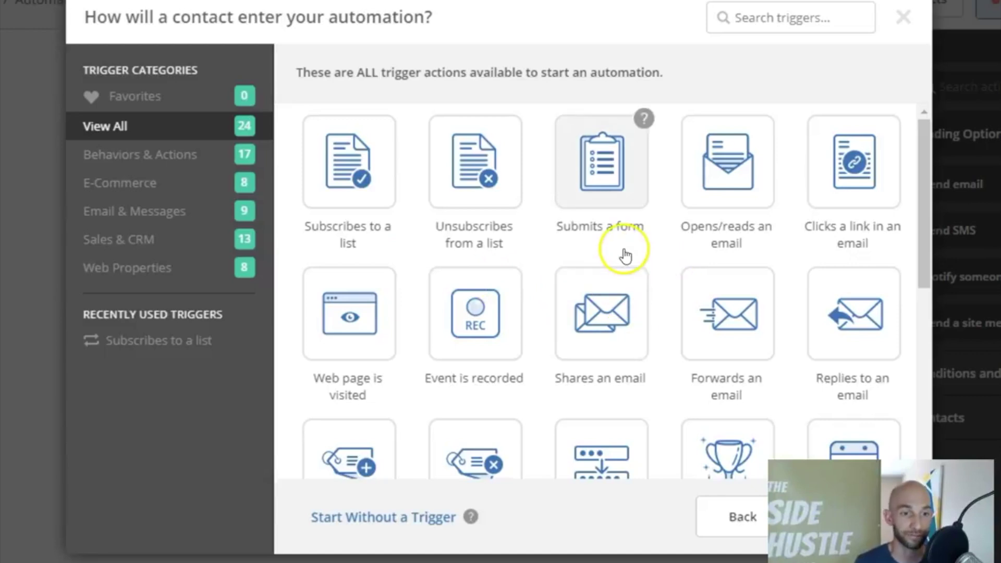
# Add a Subscribes to a list start trigger to the automation, set to any list and running once.
pyautogui.scroll(-2, 511, 288)
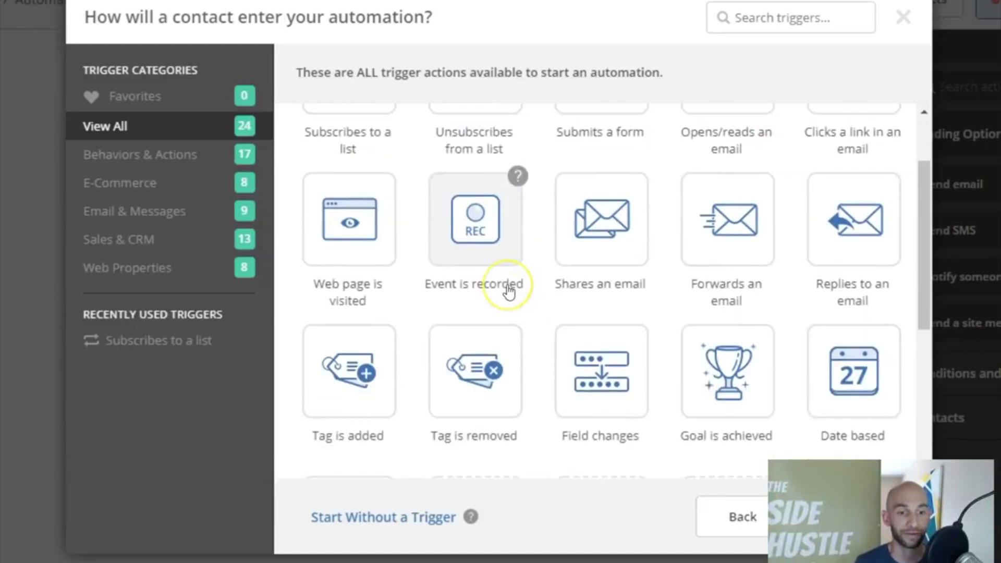
pyautogui.scroll(2, 520, 290)
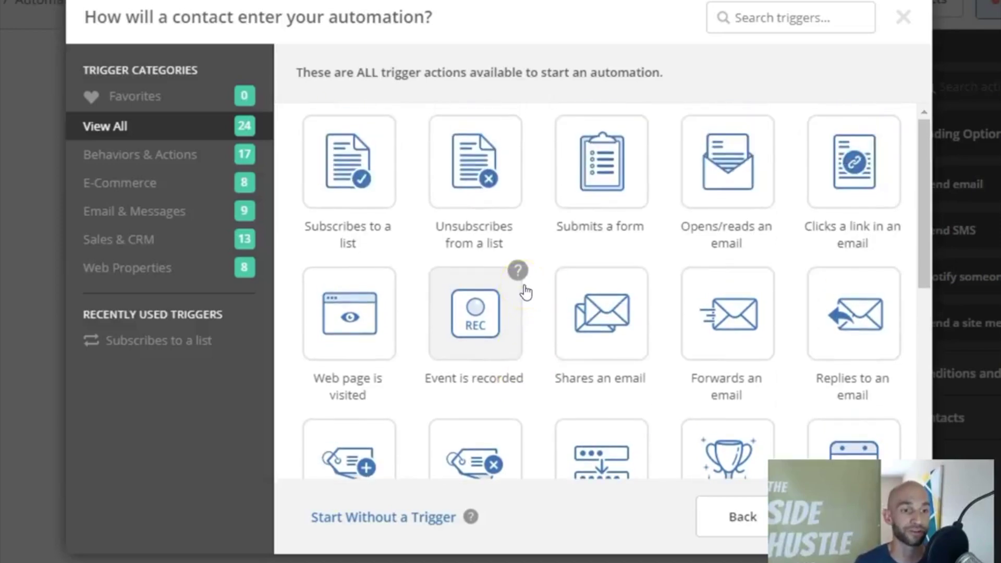
pyautogui.click(359, 156)
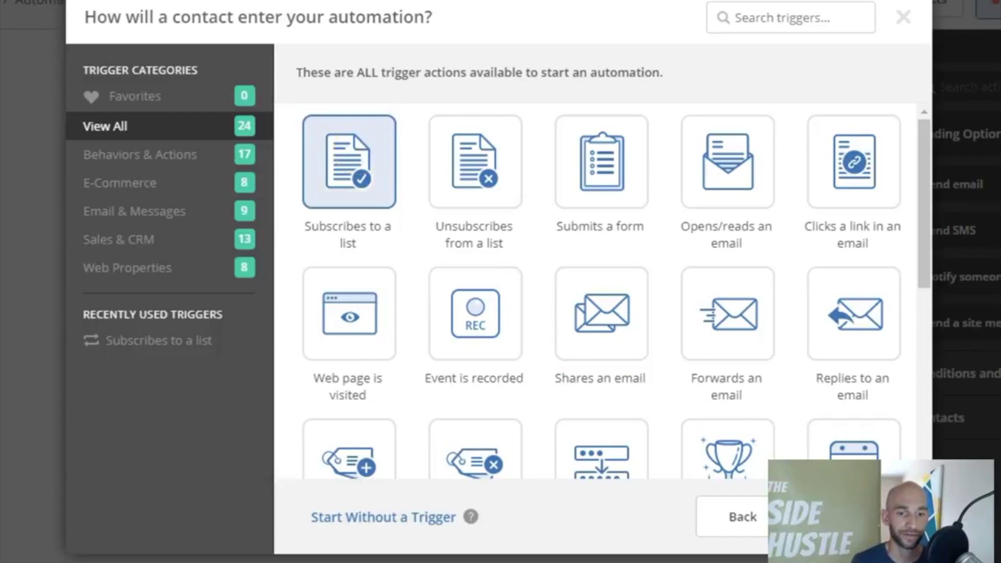
pyautogui.click(815, 516)
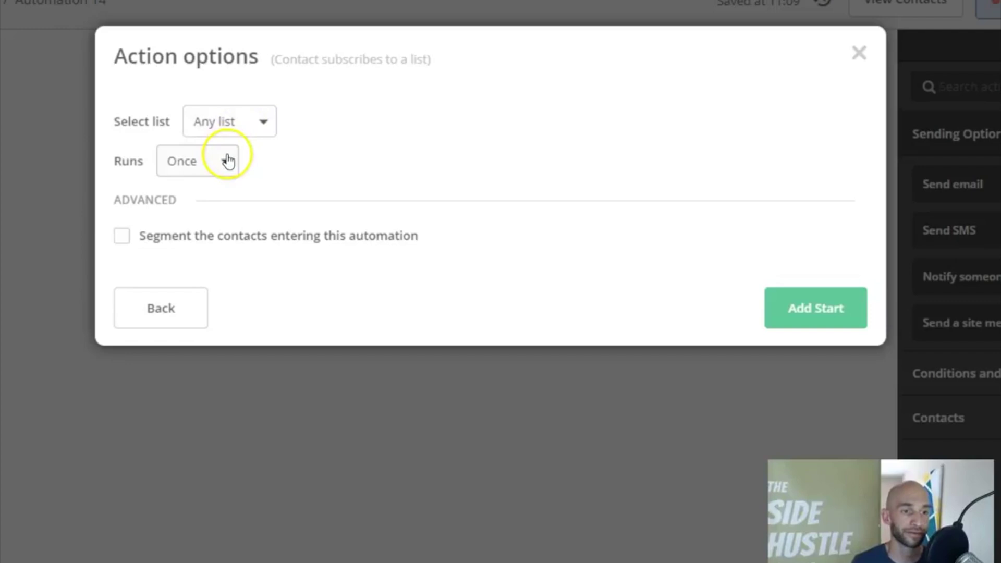
pyautogui.click(213, 240)
pyautogui.click(212, 237)
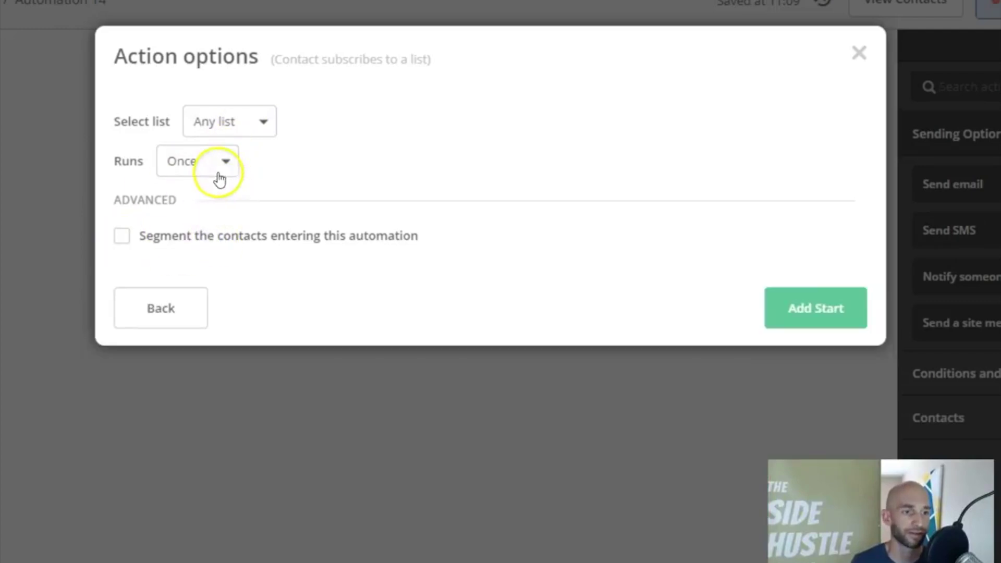
pyautogui.click(802, 308)
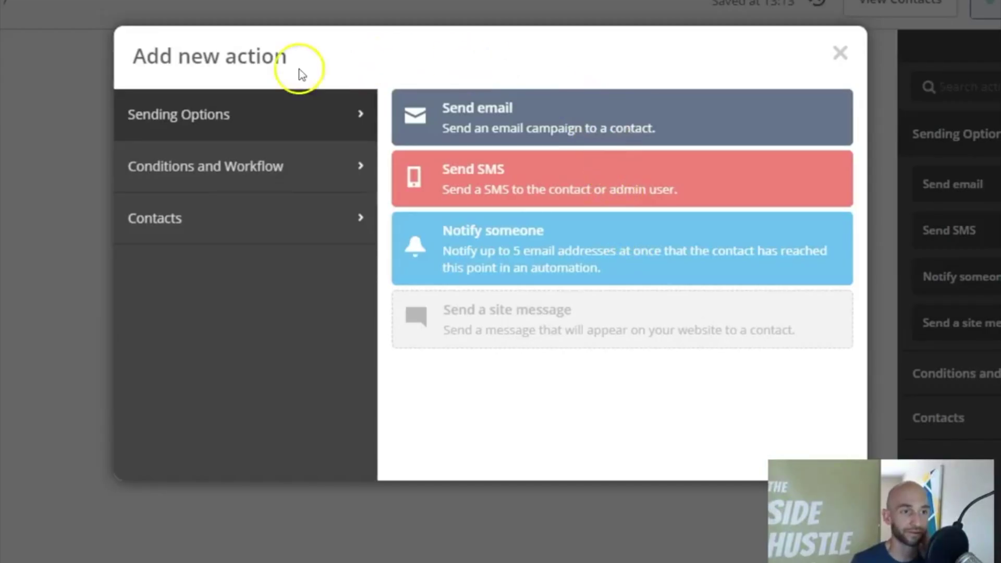
# Add a Send email action to the automation and create a new email named Welcome Message for it.
pyautogui.click(467, 120)
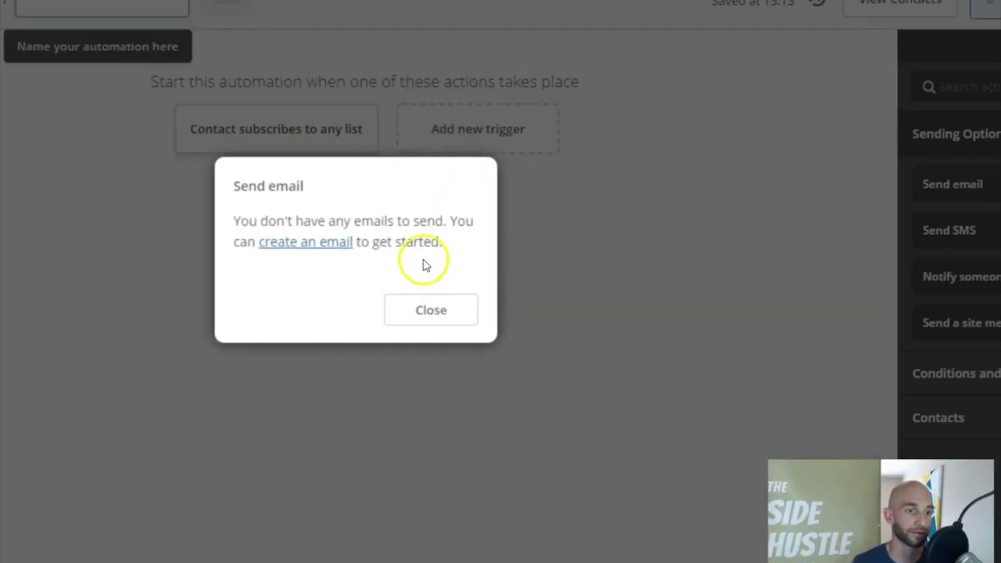
pyautogui.click(307, 242)
pyautogui.click(280, 306)
pyautogui.write('Welco')
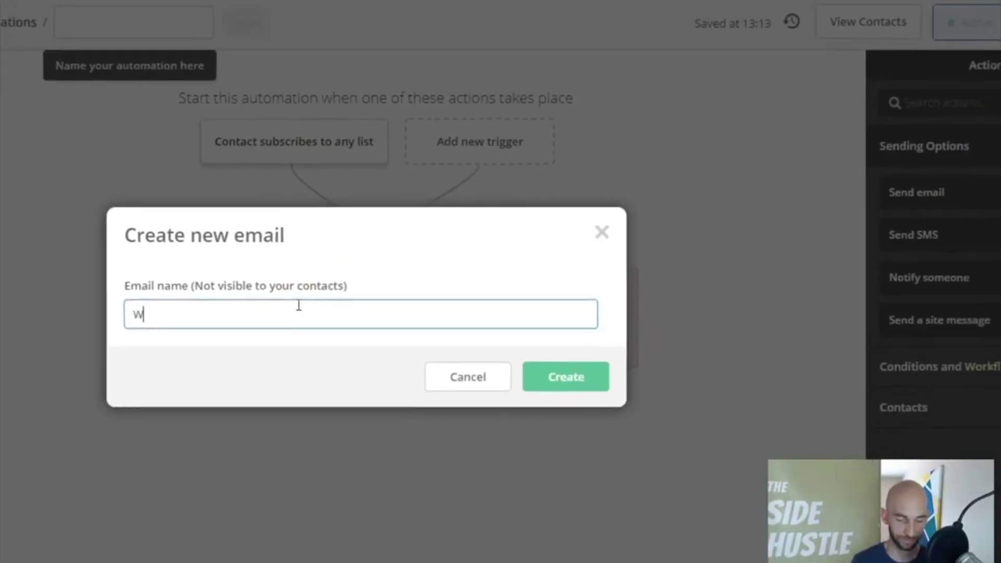
pyautogui.write('me Message')
pyautogui.click(584, 361)
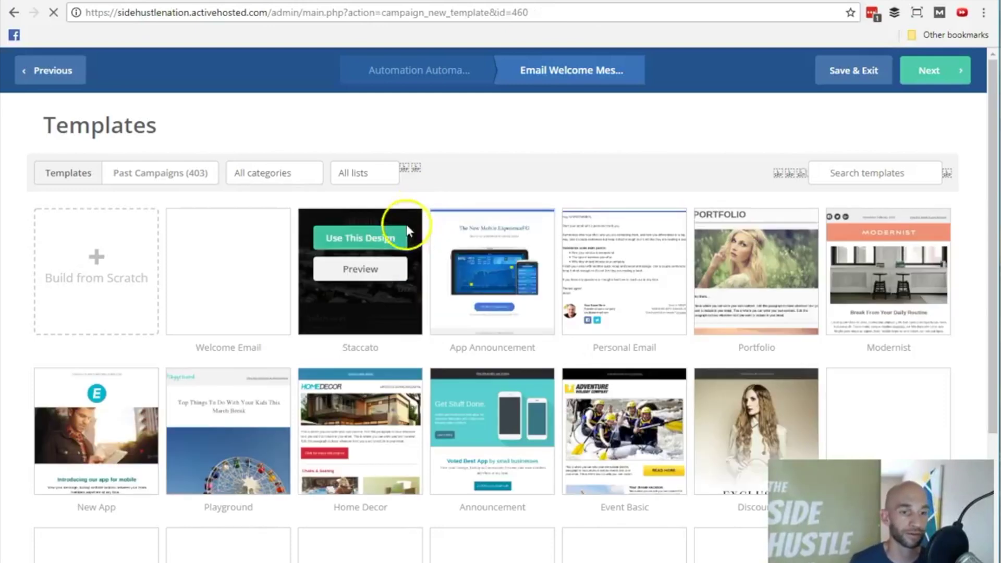
# Browse the email templates and choose to build the email from scratch with the Text Only template.
pyautogui.scroll(-3, 621, 282)
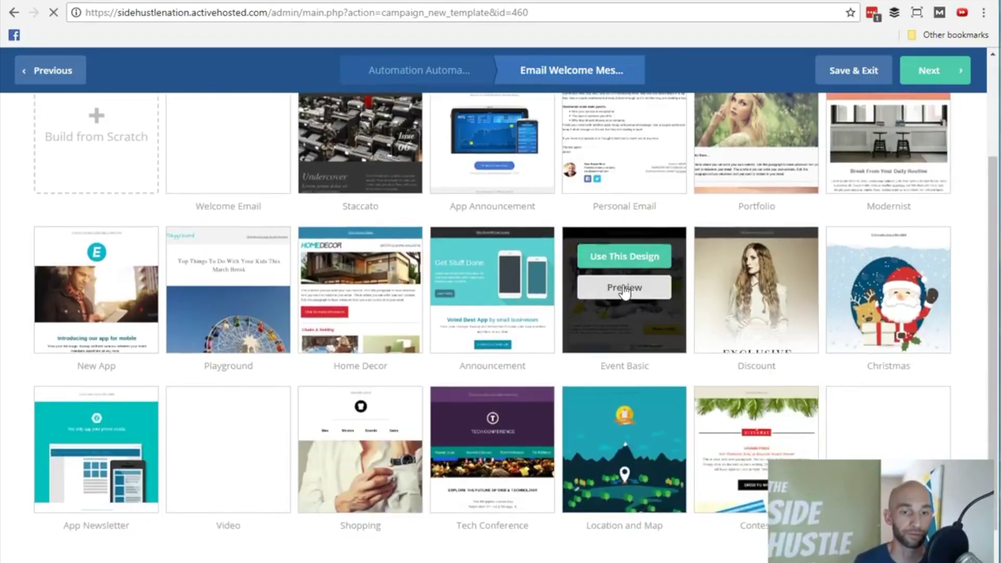
pyautogui.scroll(3, 602, 311)
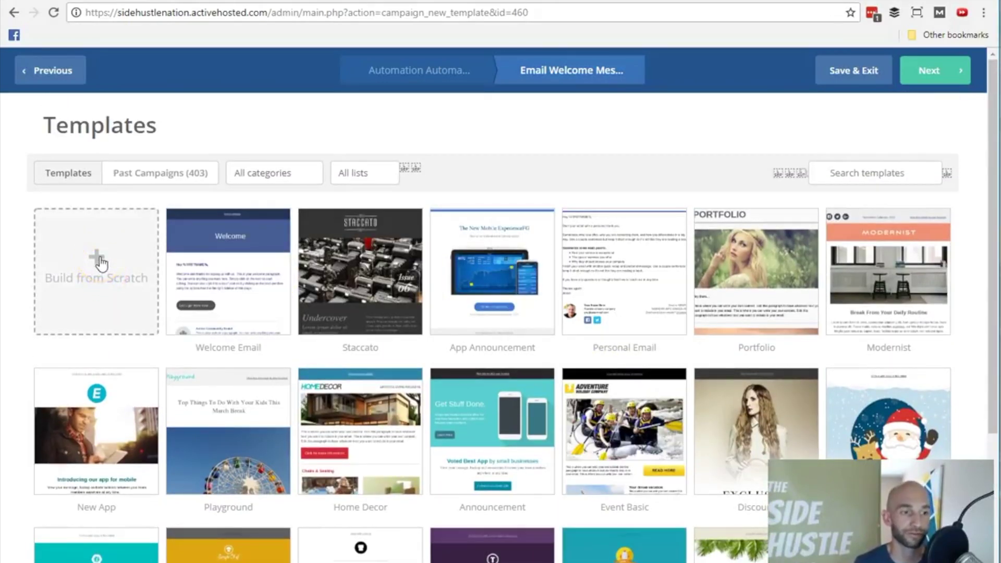
pyautogui.click(100, 263)
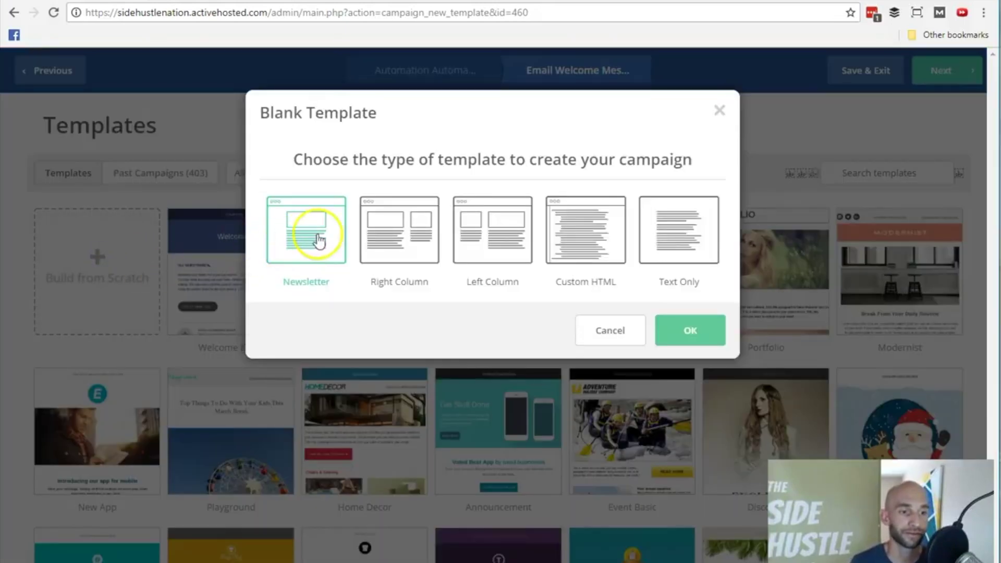
pyautogui.click(689, 235)
pyautogui.click(686, 330)
# Set the email's subject to "welcome to SHN" in the sender details and continue to the email editor.
pyautogui.click(596, 205)
pyautogui.click(589, 199)
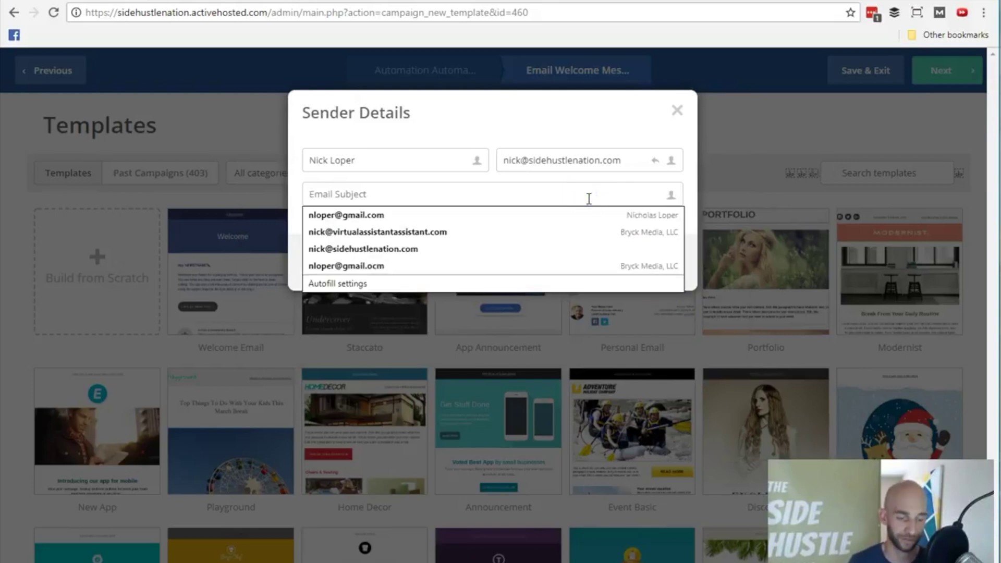
pyautogui.write('welcome')
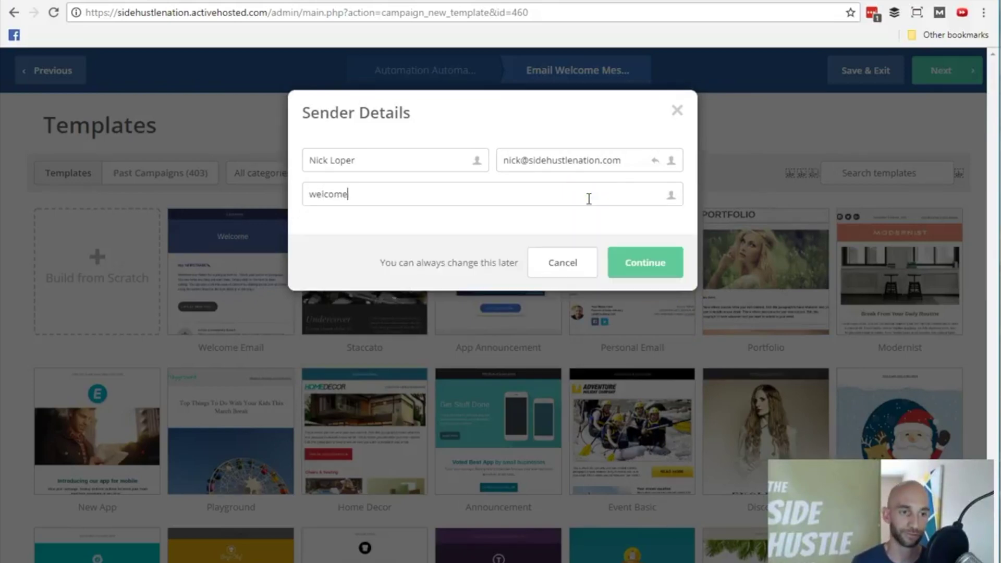
pyautogui.write(' to SHN')
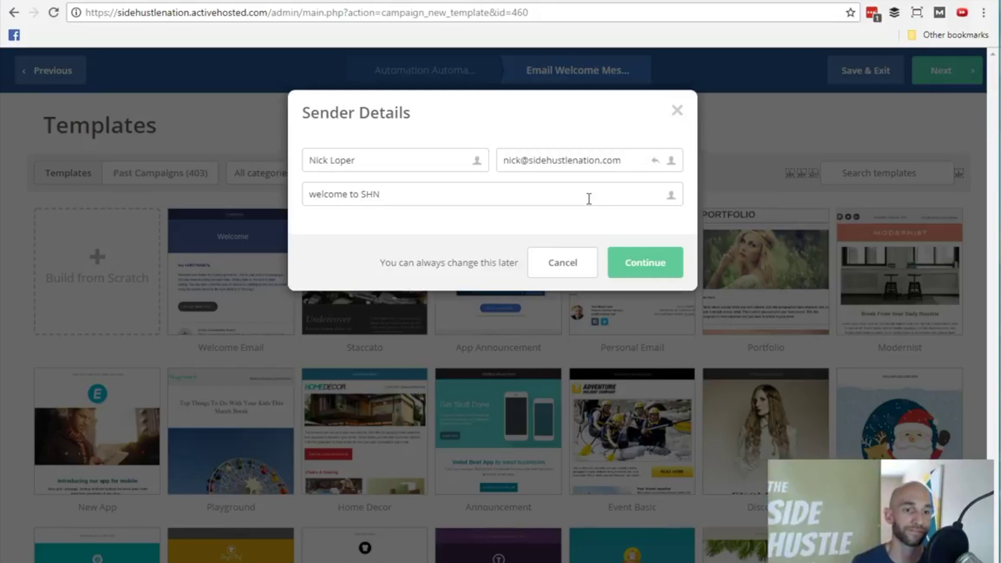
pyautogui.click(623, 260)
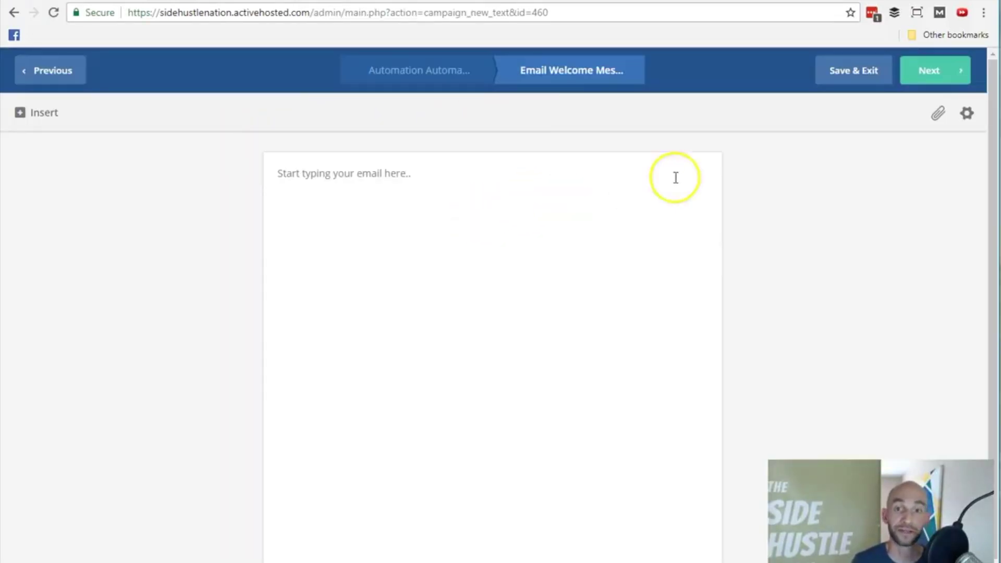
# Leave the email editor and open the existing Blogging automation from the list of automations.
pyautogui.click(32, 74)
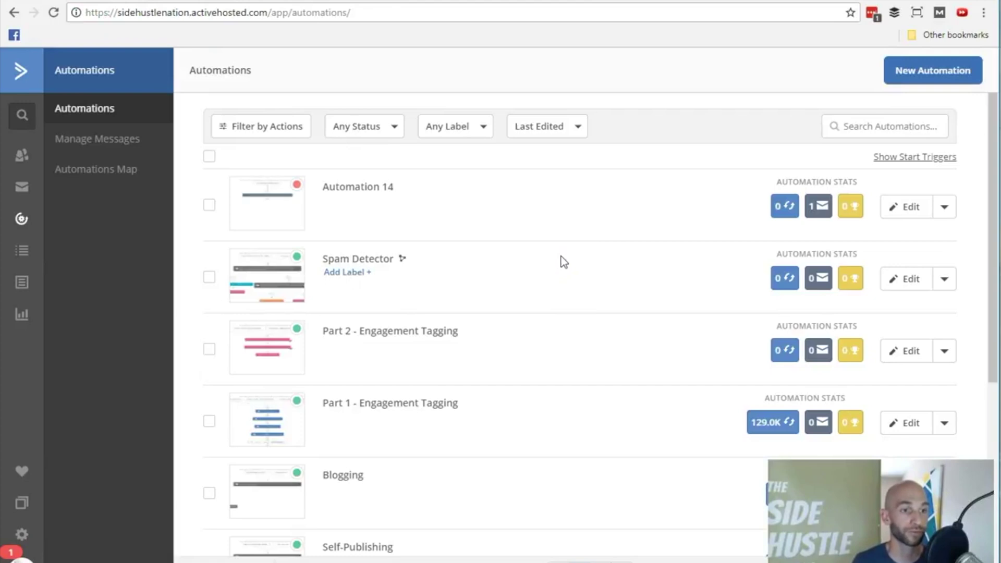
pyautogui.scroll(-2, 561, 255)
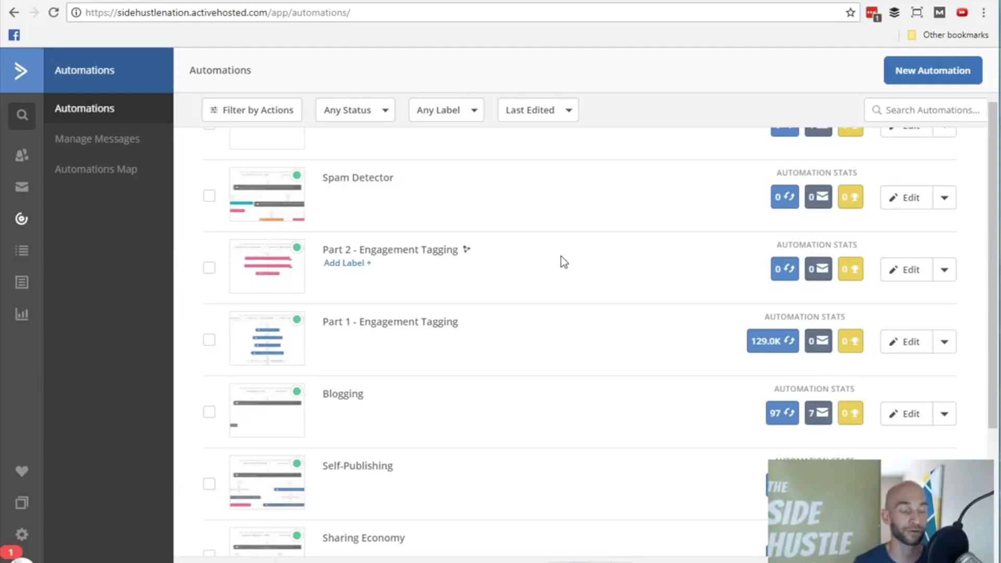
pyautogui.scroll(-3, 560, 255)
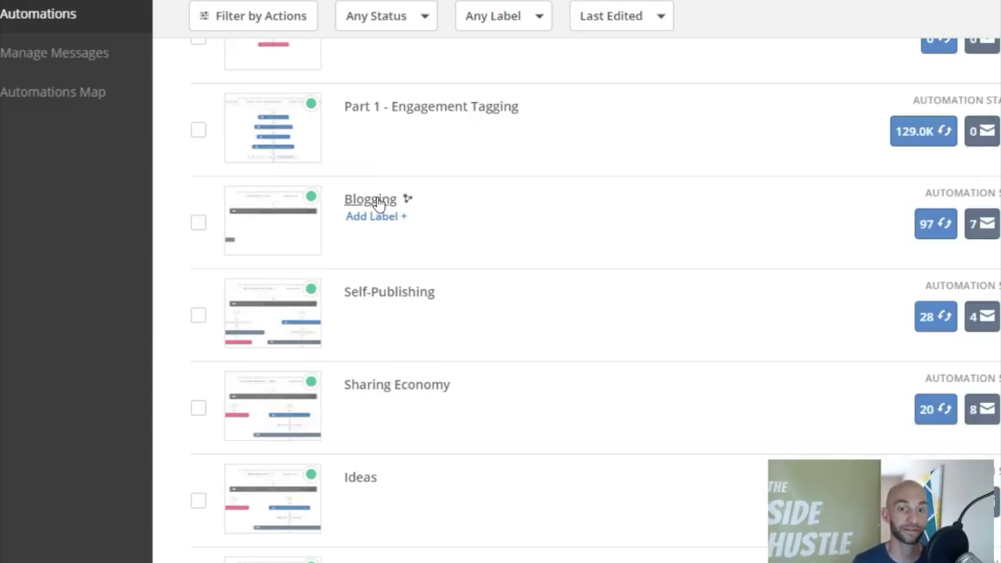
pyautogui.click(377, 200)
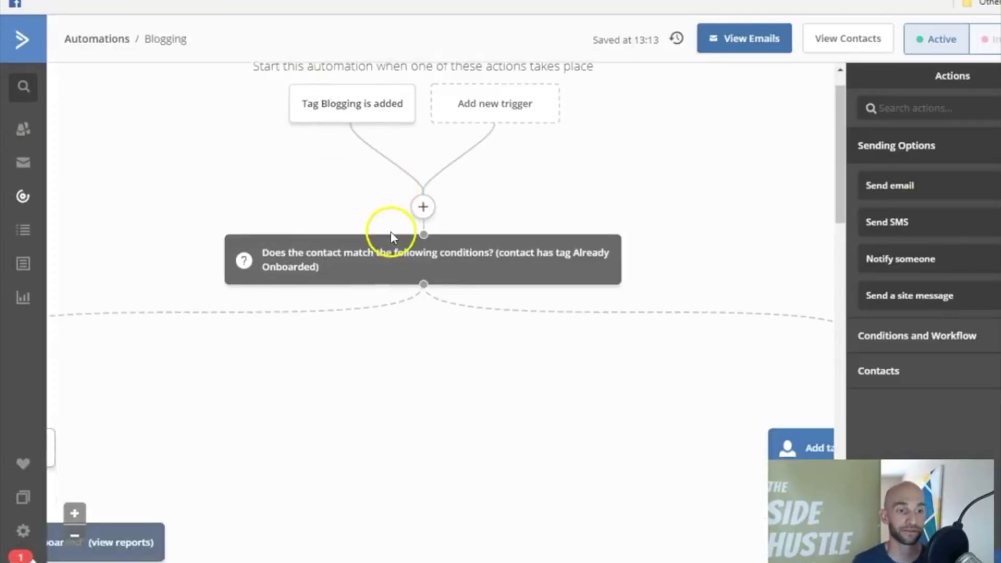
# Examine the Blogging automation's flow for contacts not already onboarded, including its tags, waits, condition branches and emails.
pyautogui.scroll(-2, 390, 232)
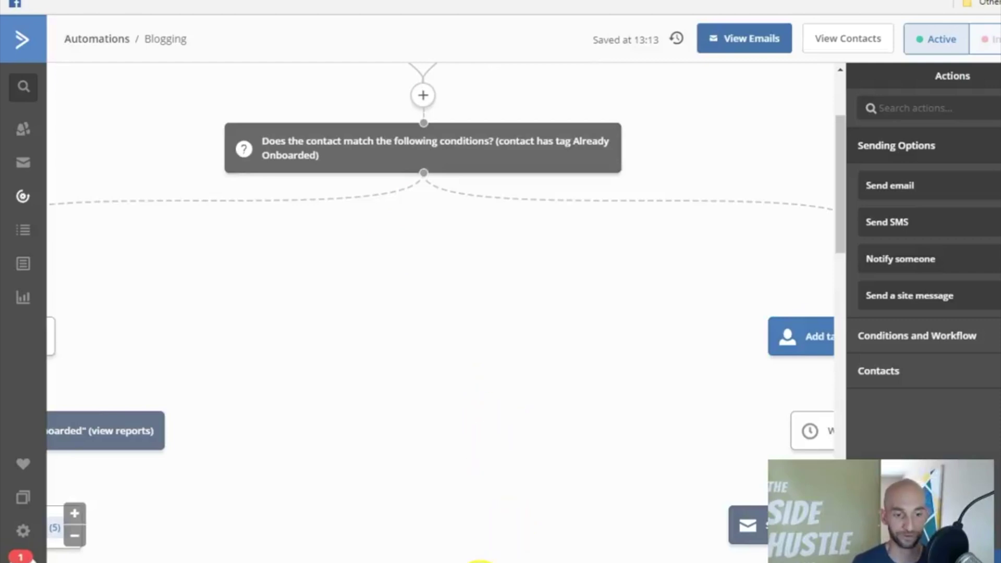
pyautogui.hscroll(5, 443, 313)
pyautogui.scroll(-2, 557, 289)
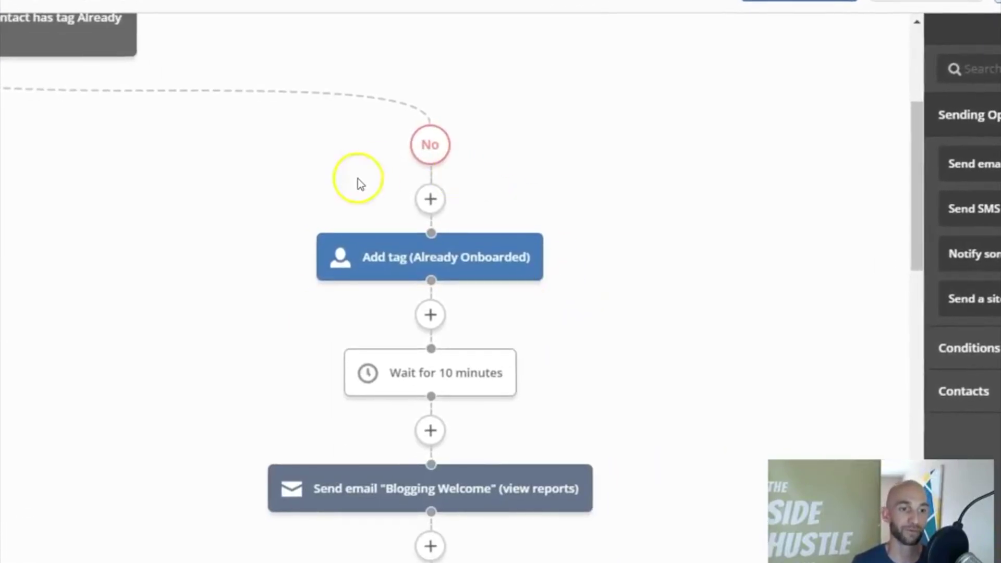
pyautogui.moveTo(514, 211)
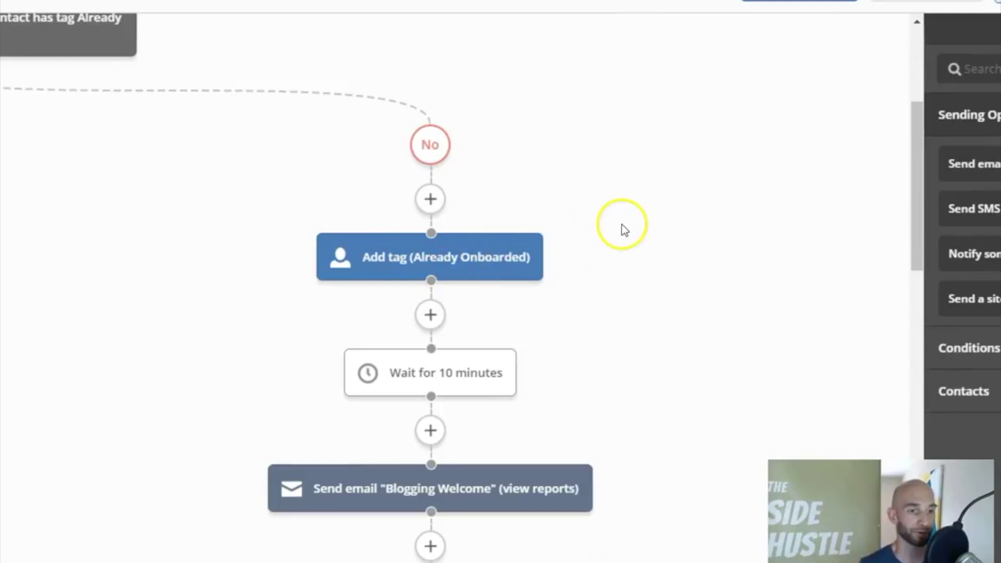
pyautogui.scroll(-2, 619, 212)
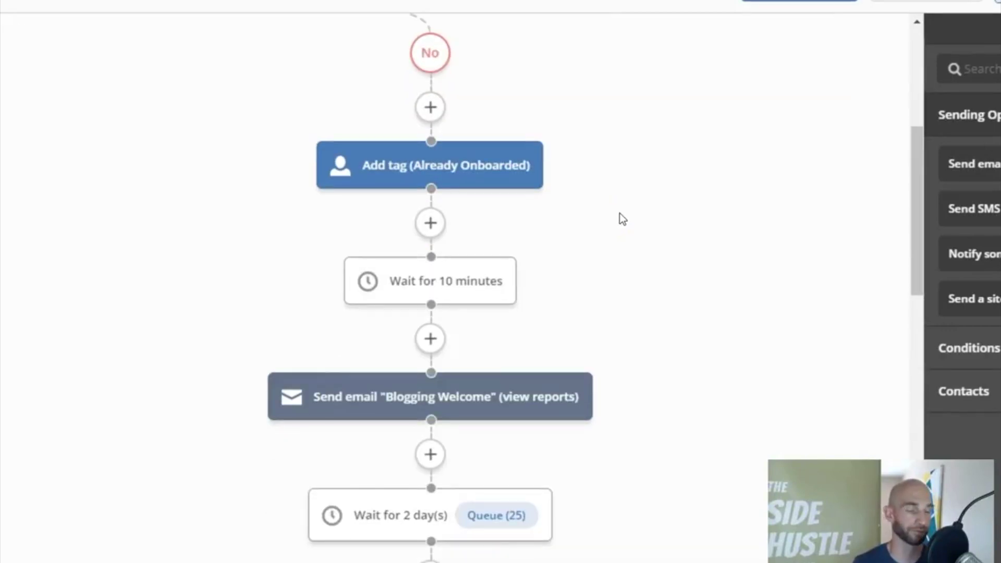
pyautogui.scroll(-8, 620, 213)
pyautogui.scroll(-8, 620, 213)
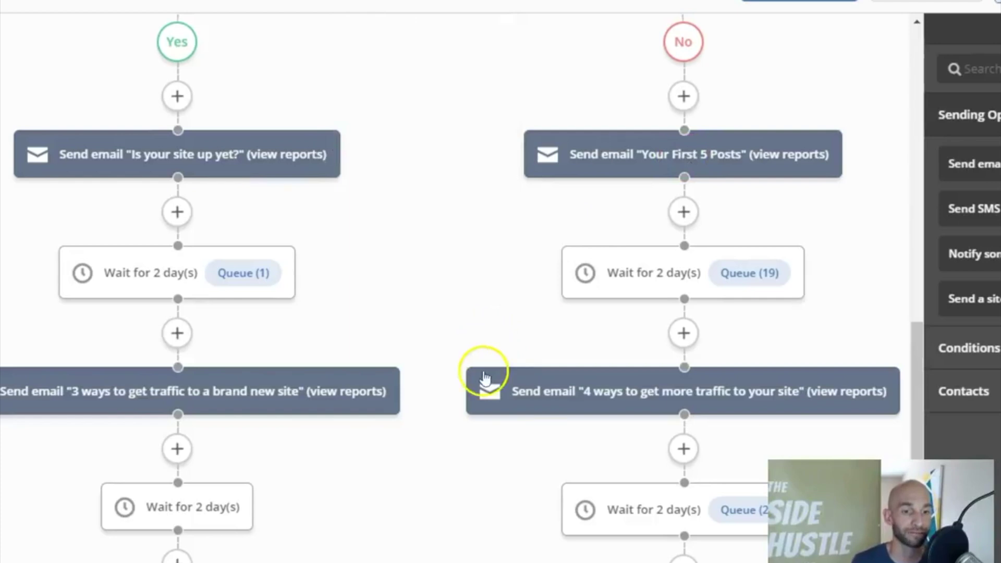
pyautogui.moveTo(576, 391)
pyautogui.scroll(-2, 447, 401)
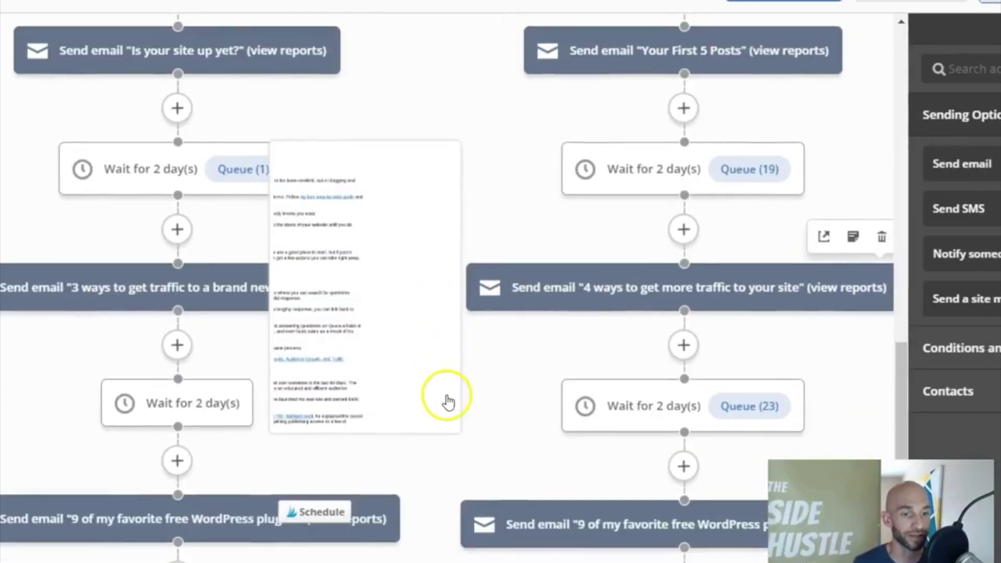
pyautogui.scroll(-2, 447, 402)
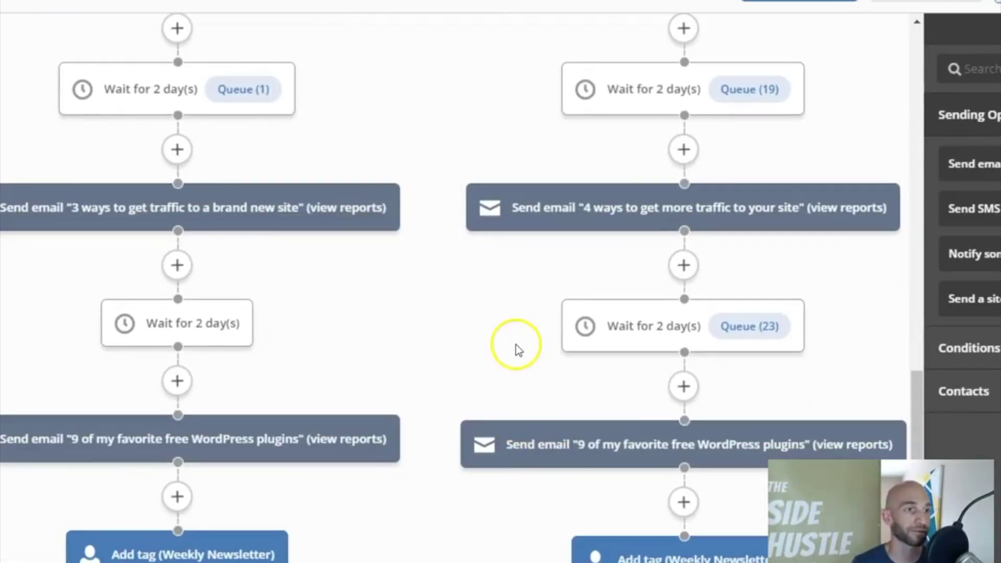
pyautogui.scroll(7, 377, 112)
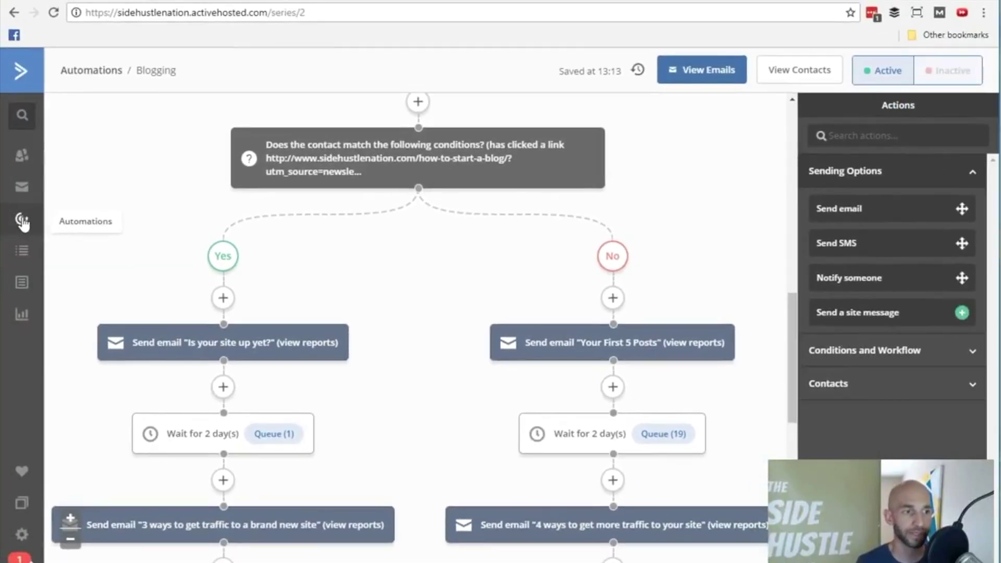
# Open the automation reports and review the open and click rates of the Blogging automation's emails.
pyautogui.click(31, 313)
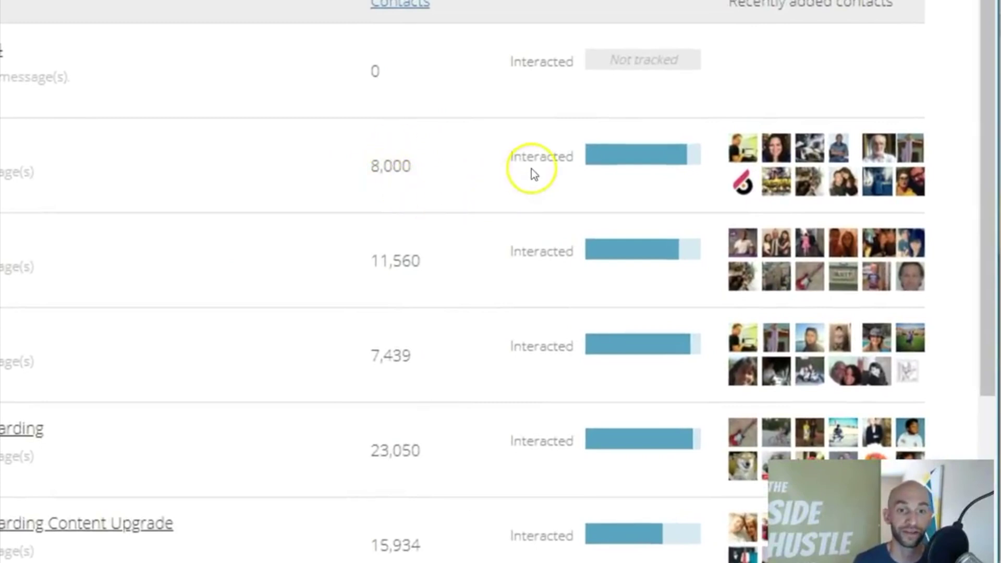
pyautogui.moveTo(603, 154)
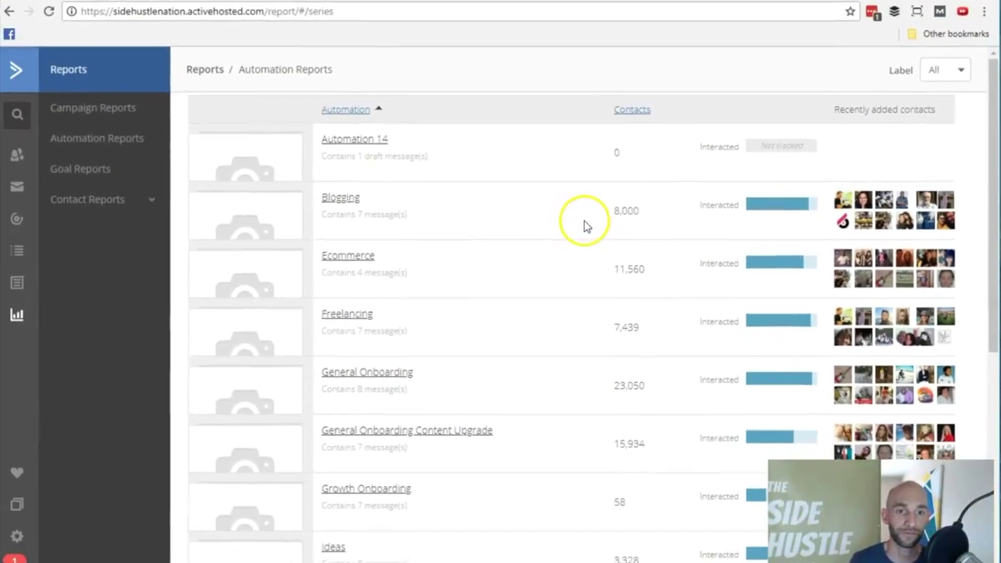
pyautogui.click(344, 198)
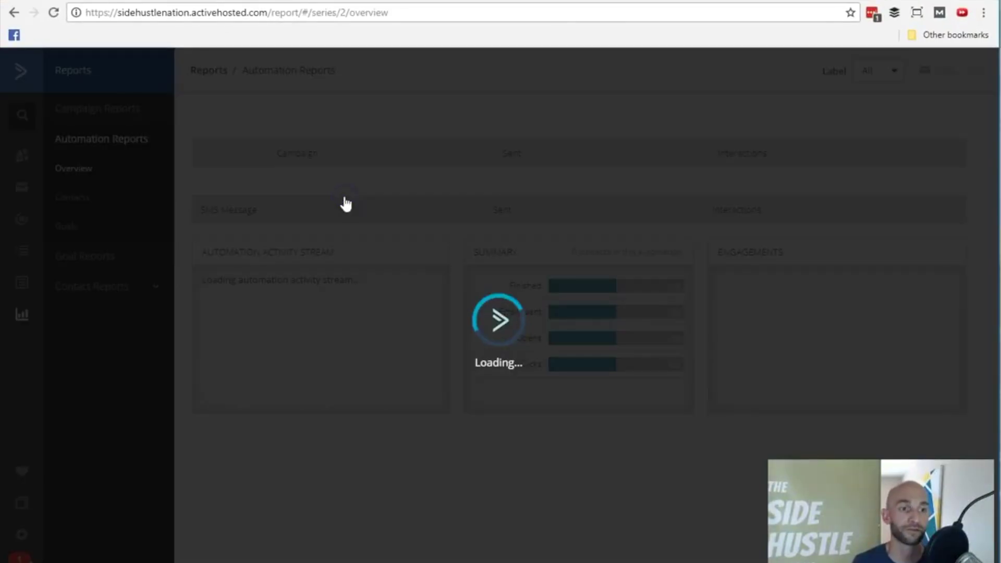
pyautogui.click(499, 221)
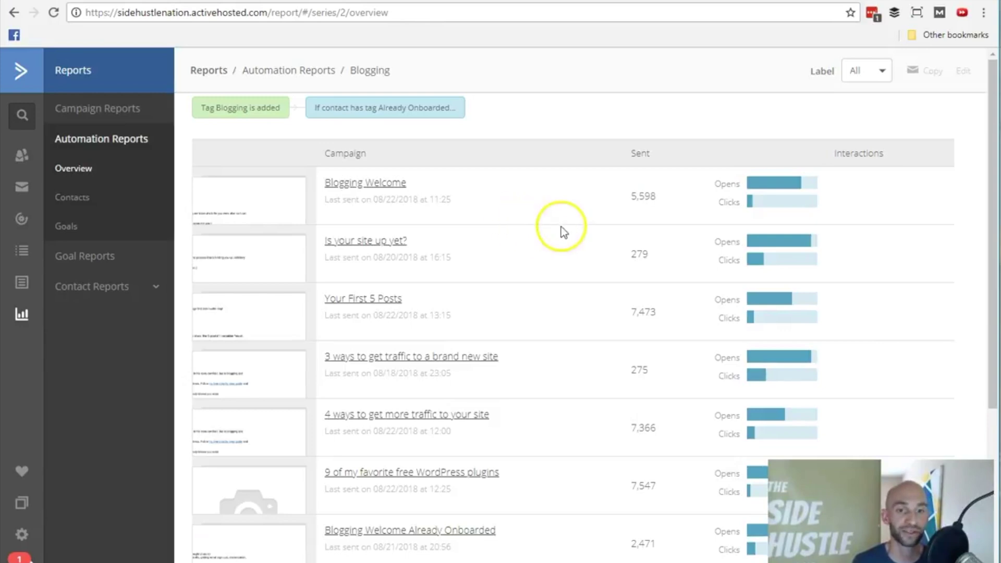
pyautogui.moveTo(757, 188)
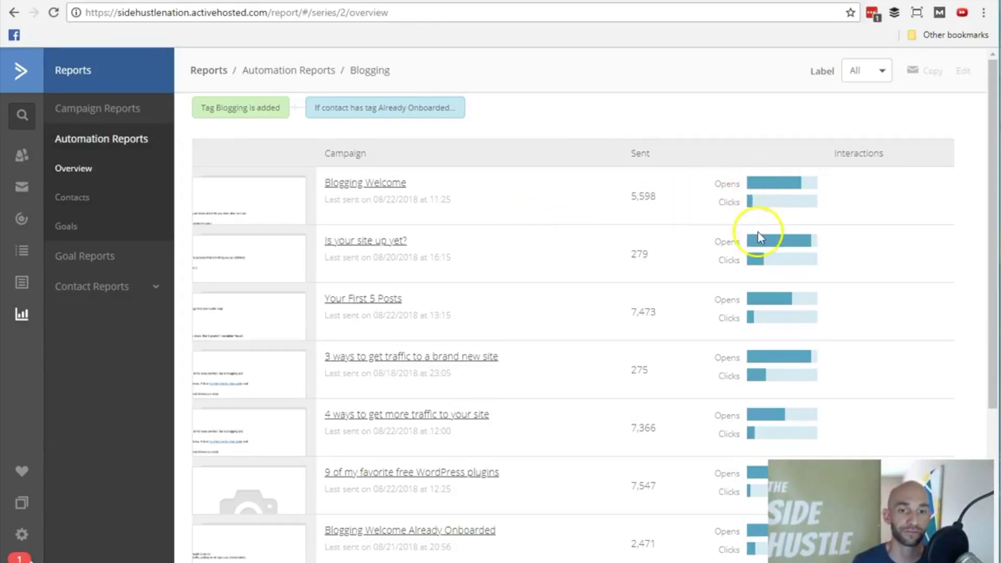
pyautogui.moveTo(751, 263)
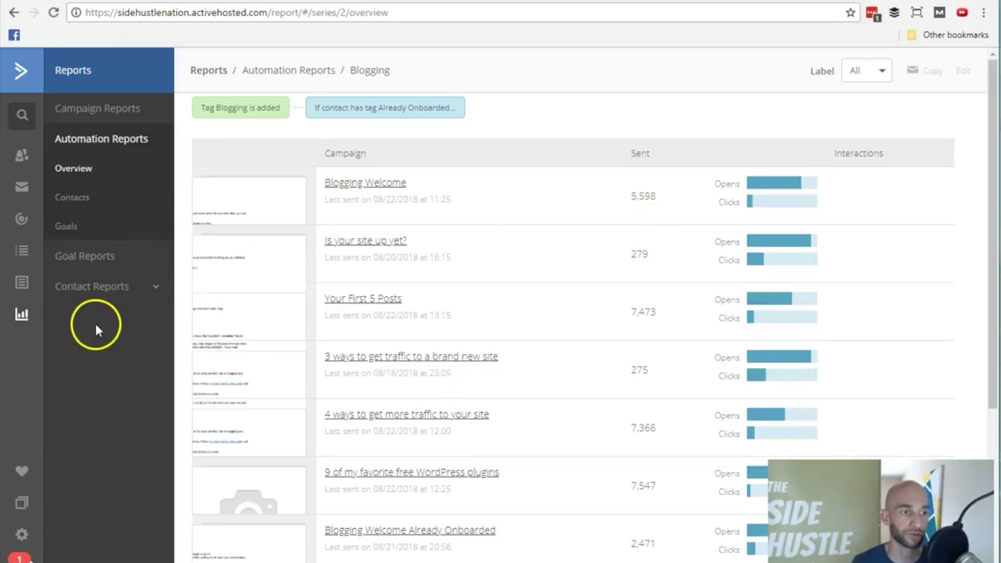
# Create a new Standard campaign named Test Campaign and continue to its list selection.
pyautogui.click(22, 194)
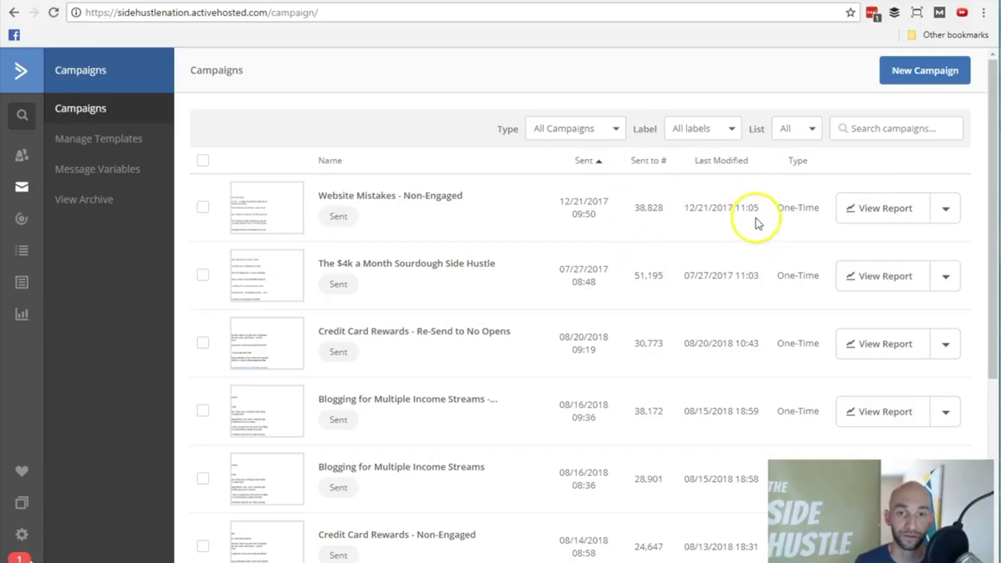
pyautogui.click(918, 78)
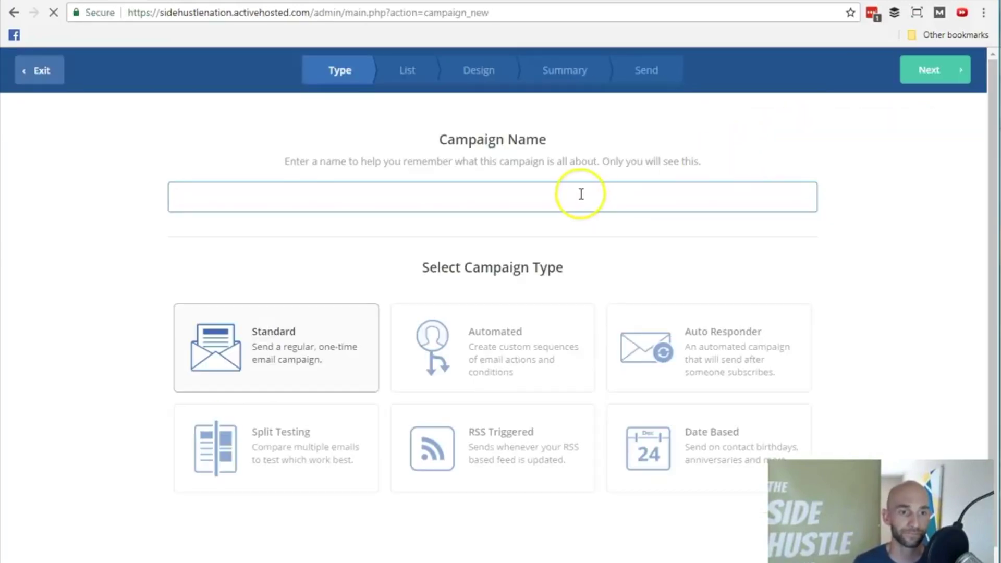
pyautogui.write('Test Campa')
pyautogui.click(946, 70)
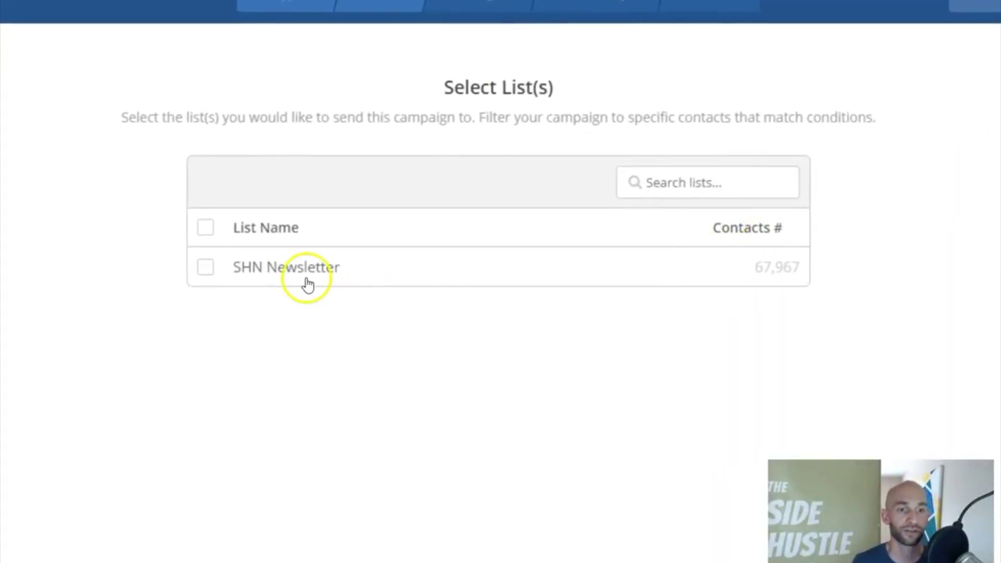
# Choose the SHN Newsletter list as the campaign's recipients, check the available segments without selecting one, and continue to the design stage.
pyautogui.click(203, 269)
pyautogui.click(445, 349)
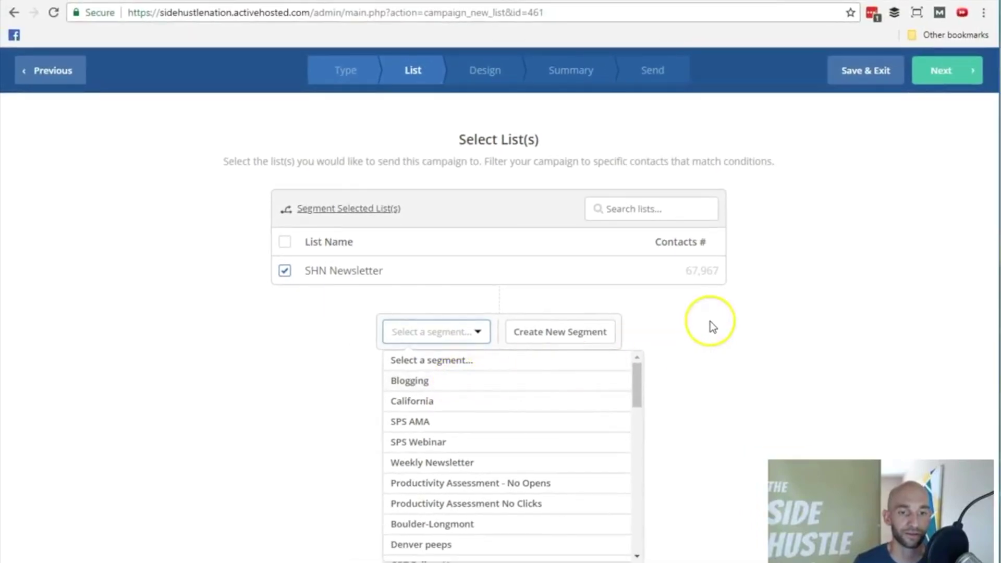
pyautogui.click(710, 321)
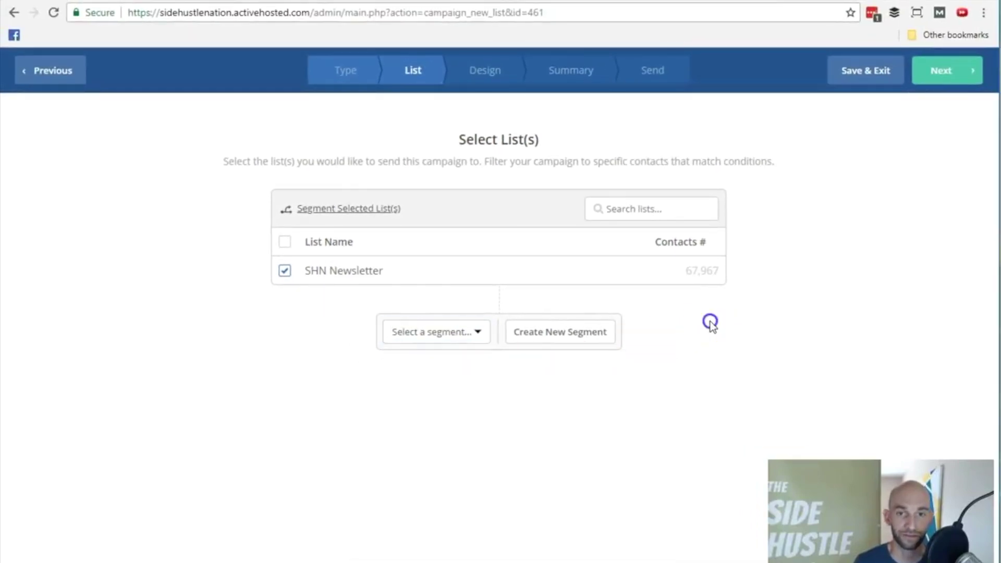
pyautogui.click(939, 79)
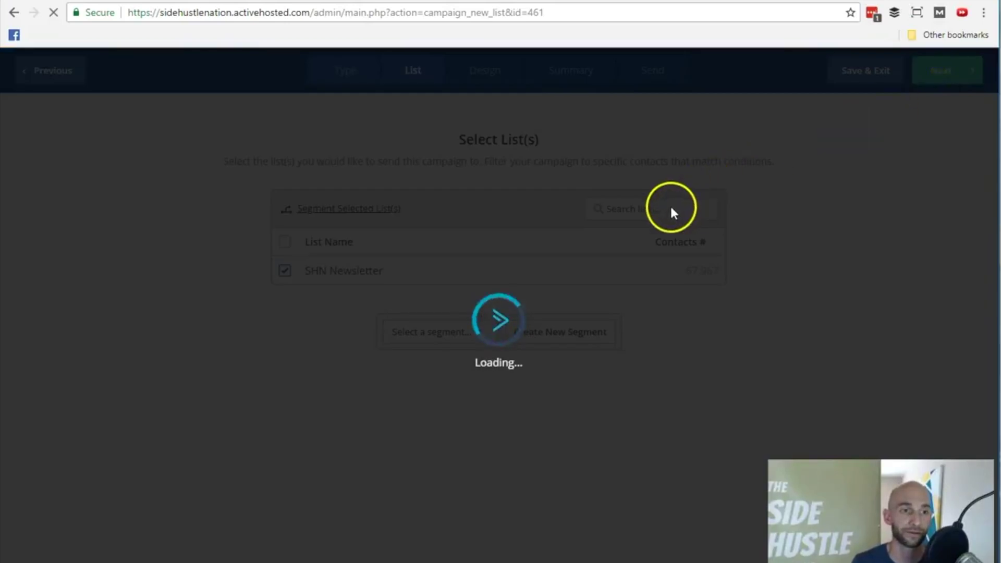
# Look over the campaign's design templates, then back out of the campaign setup to the campaigns list.
pyautogui.click(496, 174)
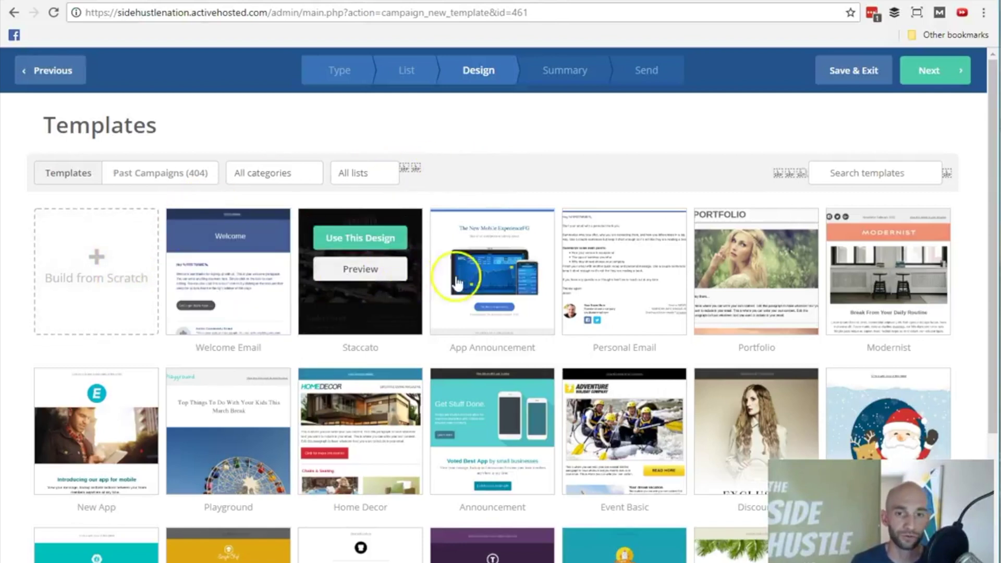
pyautogui.moveTo(506, 282)
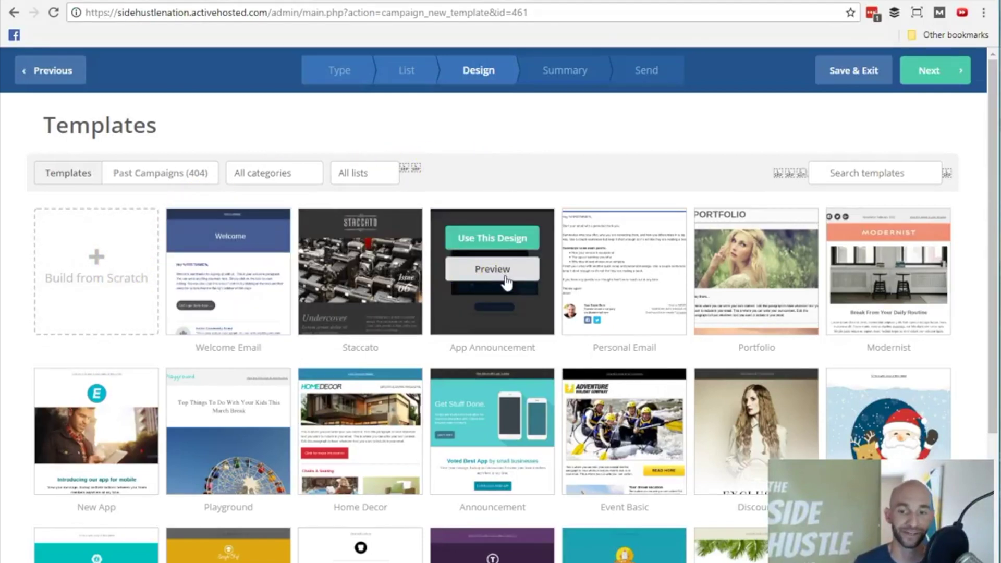
pyautogui.click(63, 73)
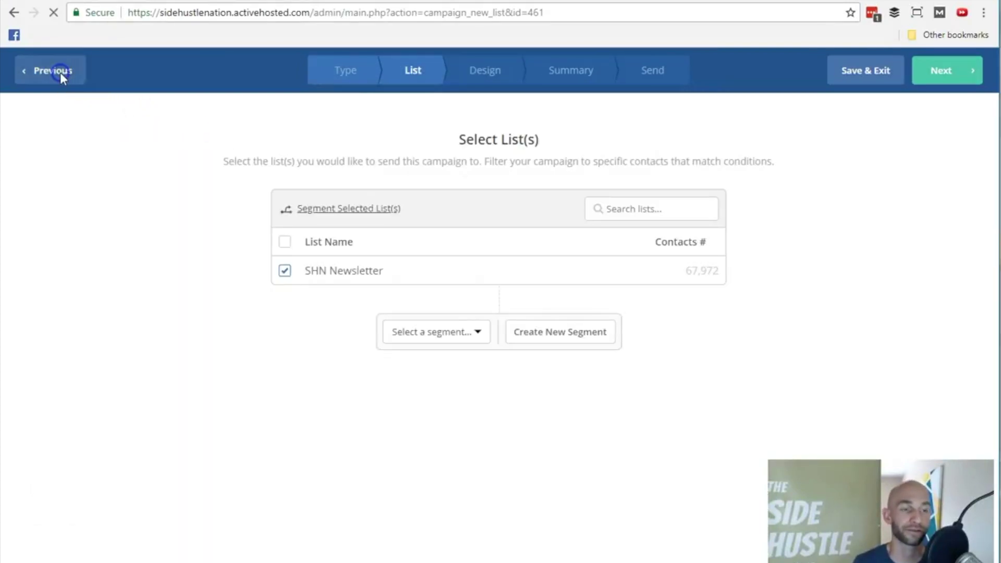
pyautogui.click(60, 73)
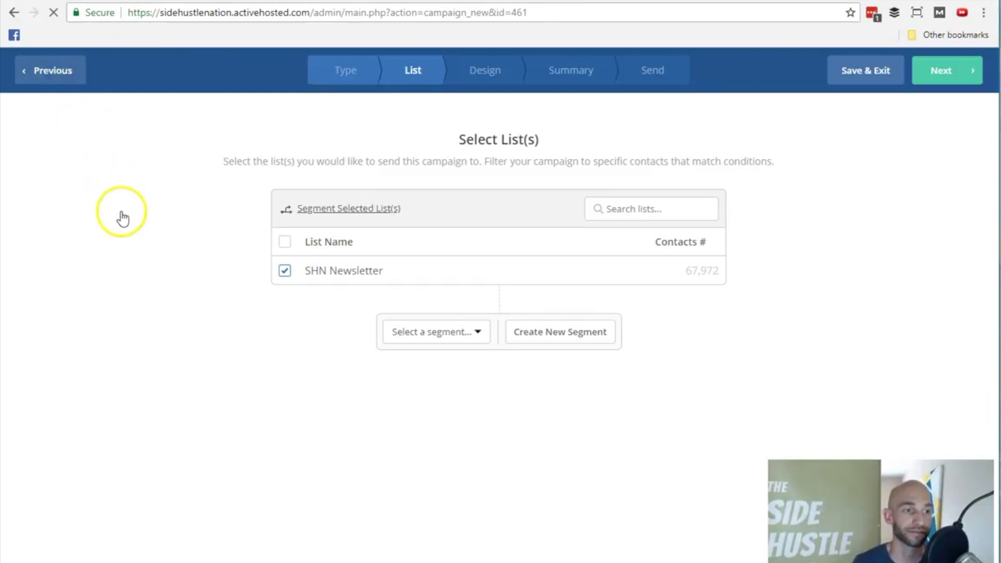
pyautogui.click(52, 76)
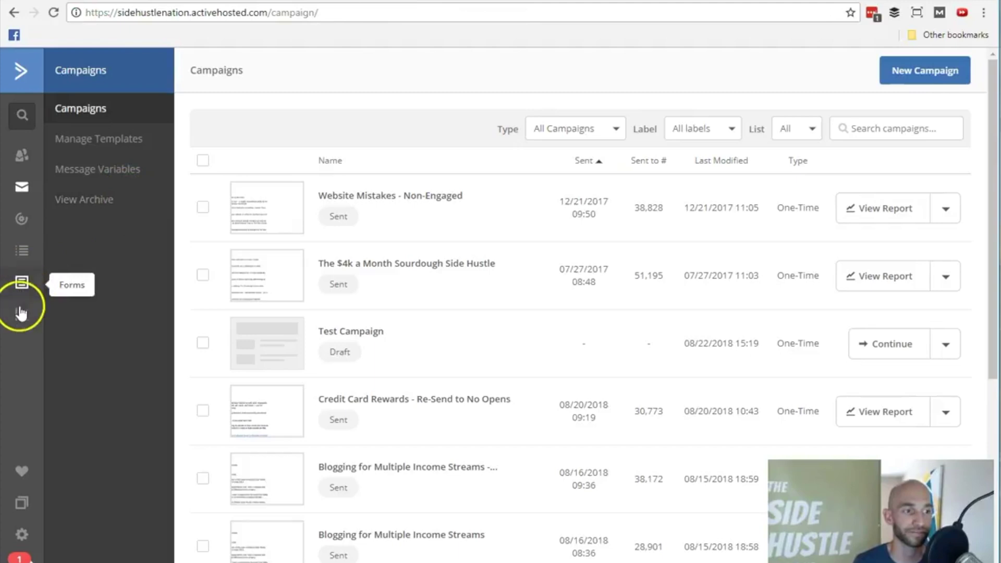
# Open the campaign reports to review the opens and clicks of the sent campaigns.
pyautogui.click(21, 313)
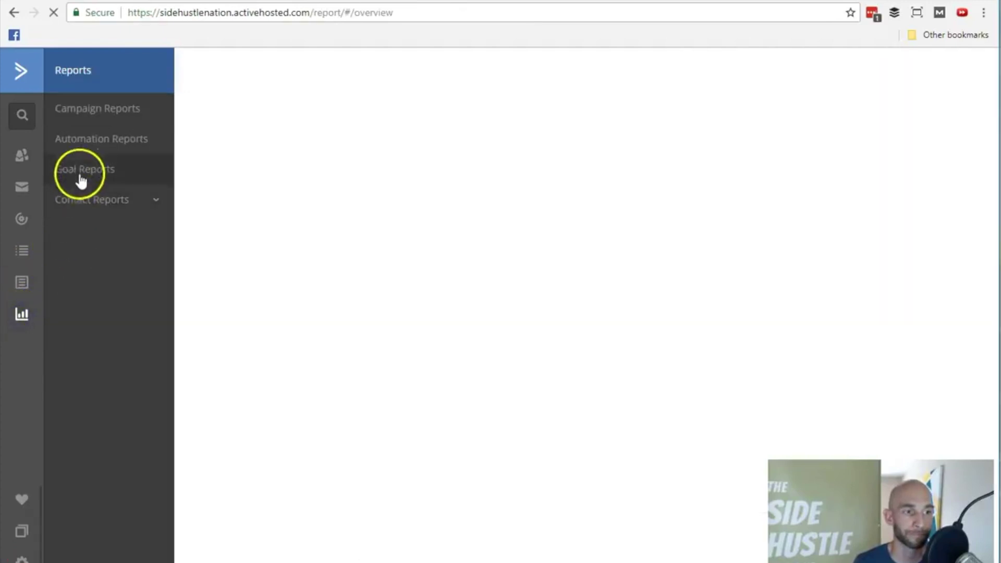
pyautogui.click(90, 114)
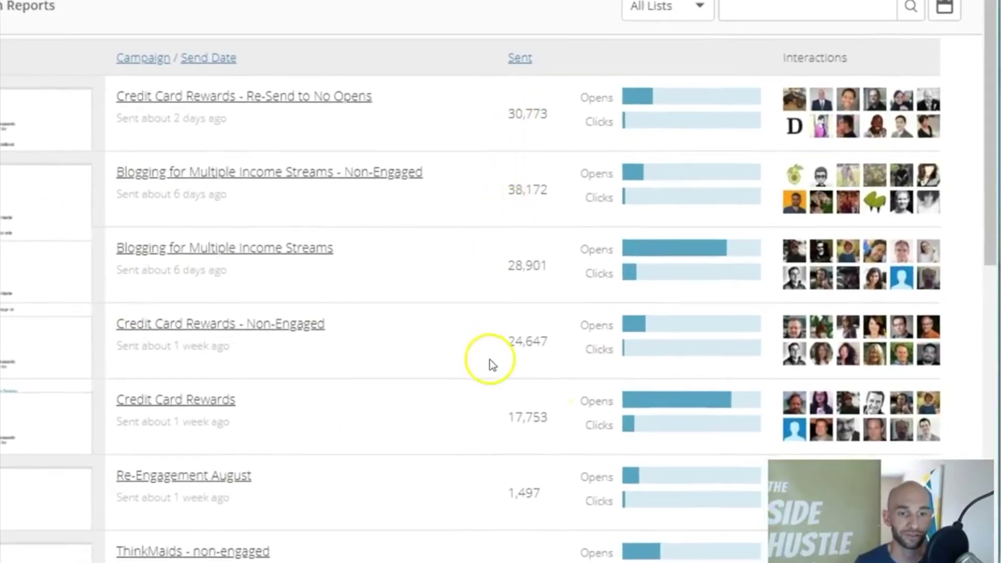
# Leave the campaign reports for the contacts list and look over its column options without changing them.
pyautogui.moveTo(671, 398)
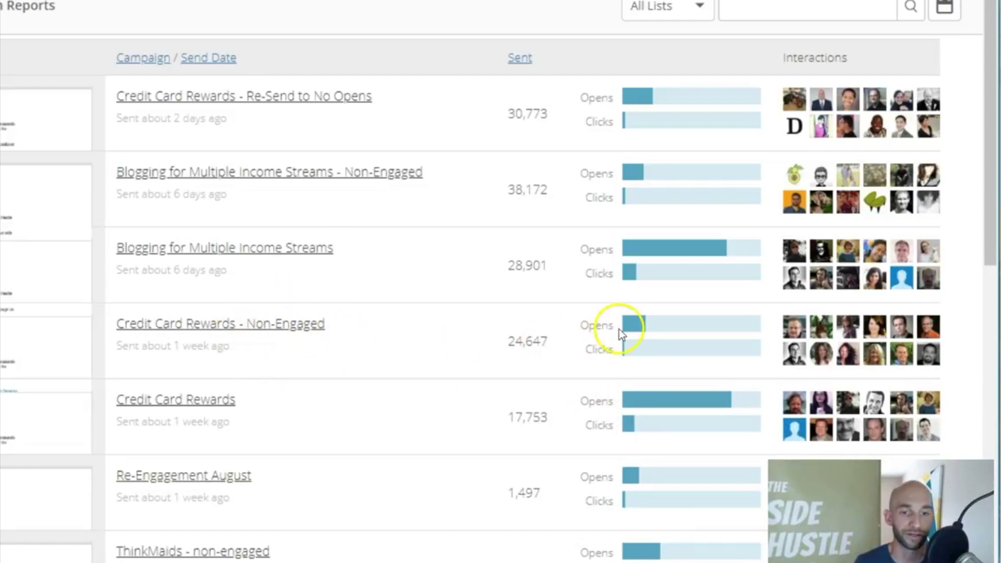
pyautogui.moveTo(634, 333)
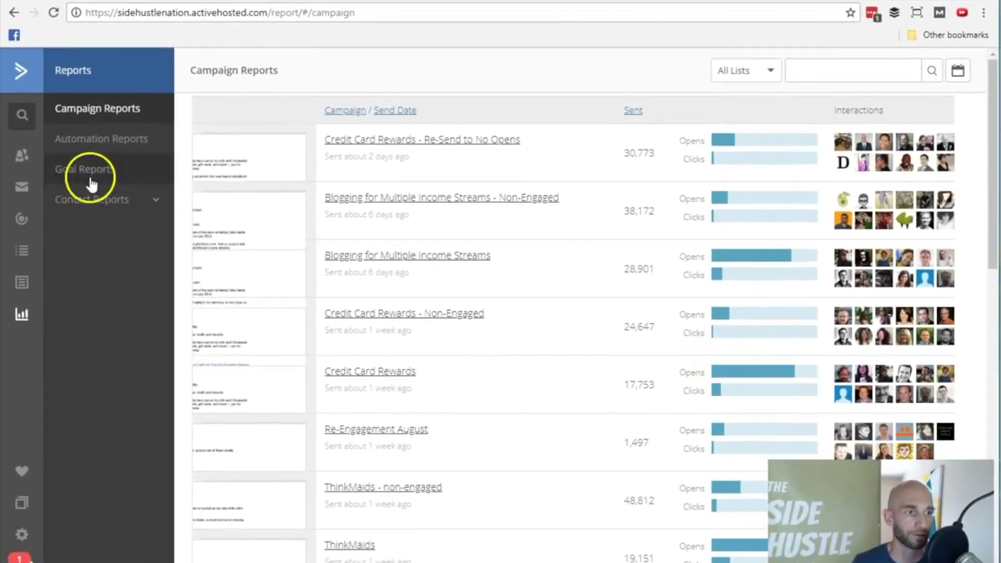
pyautogui.click(24, 158)
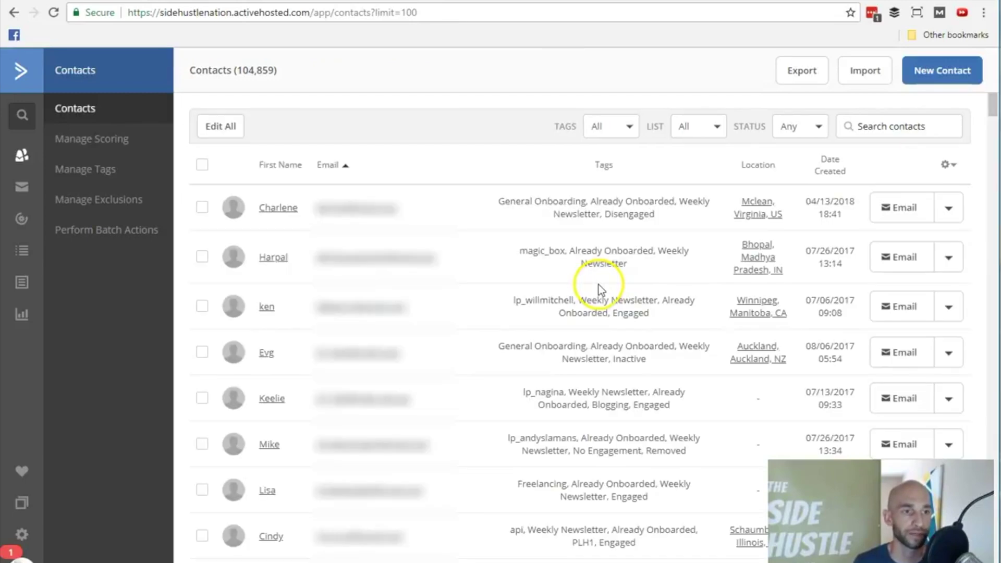
pyautogui.click(948, 167)
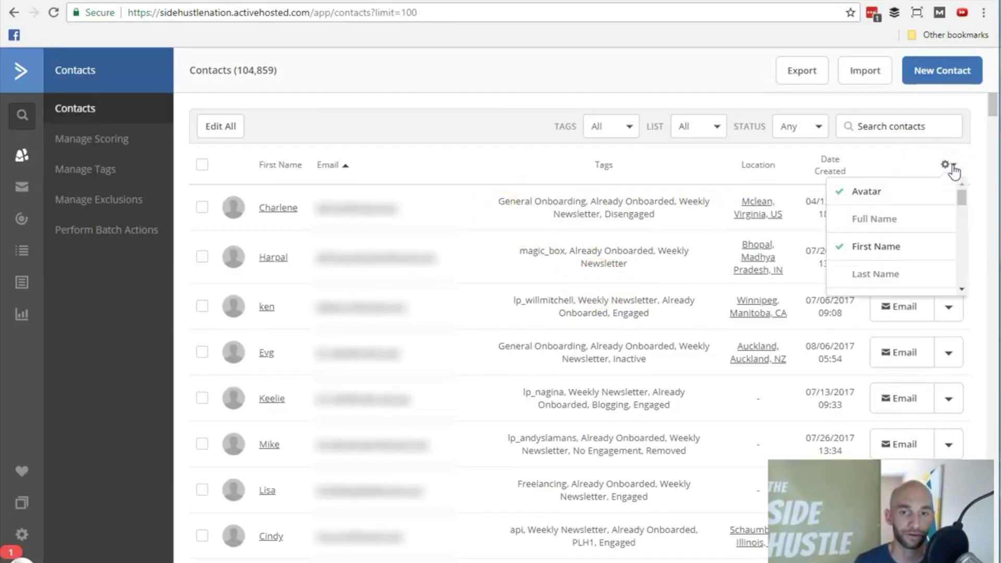
pyautogui.scroll(-2, 955, 203)
pyautogui.scroll(1, 961, 206)
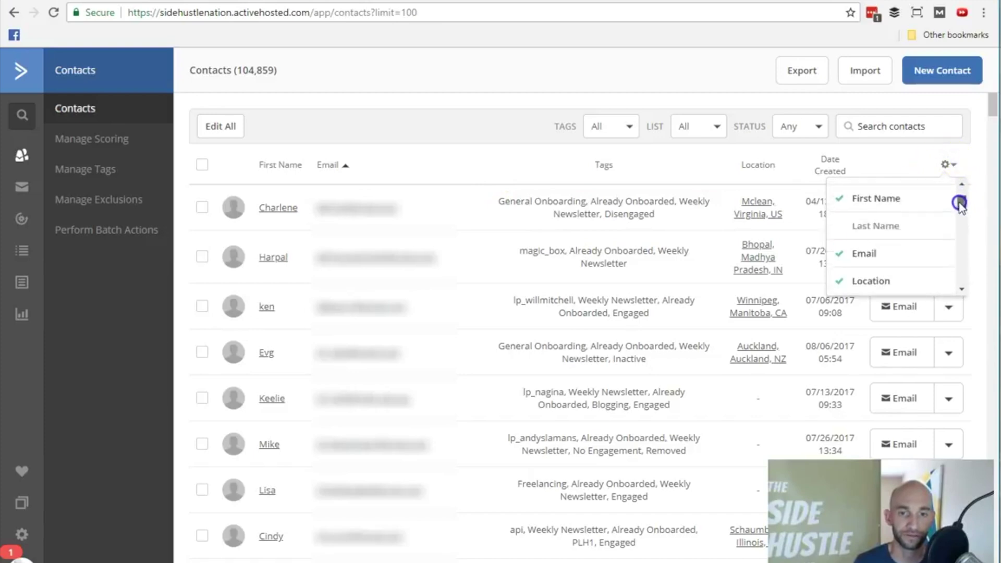
pyautogui.click(949, 167)
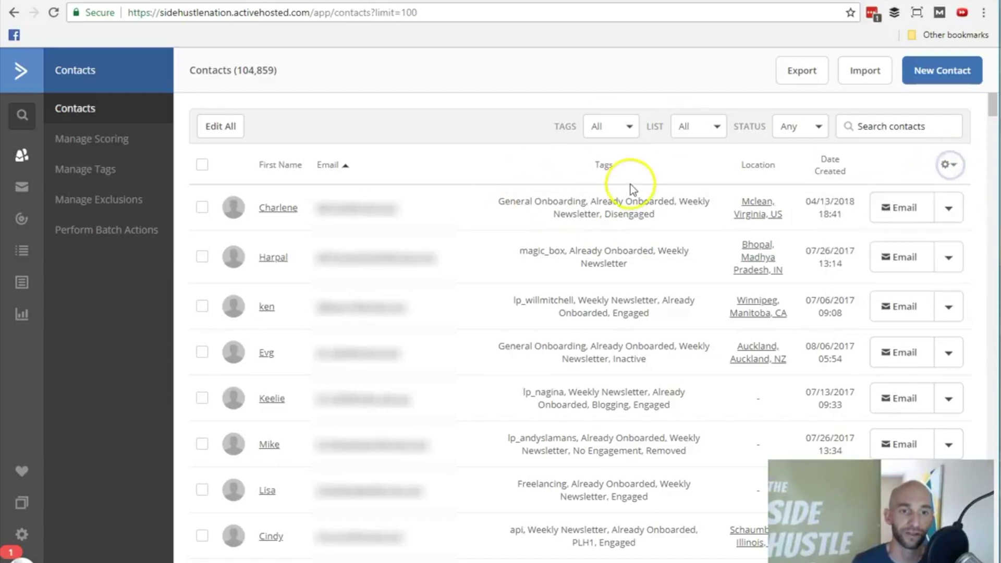
# Sort the contacts by date created, newest first, and look through the most recent subscribers.
pyautogui.click(827, 172)
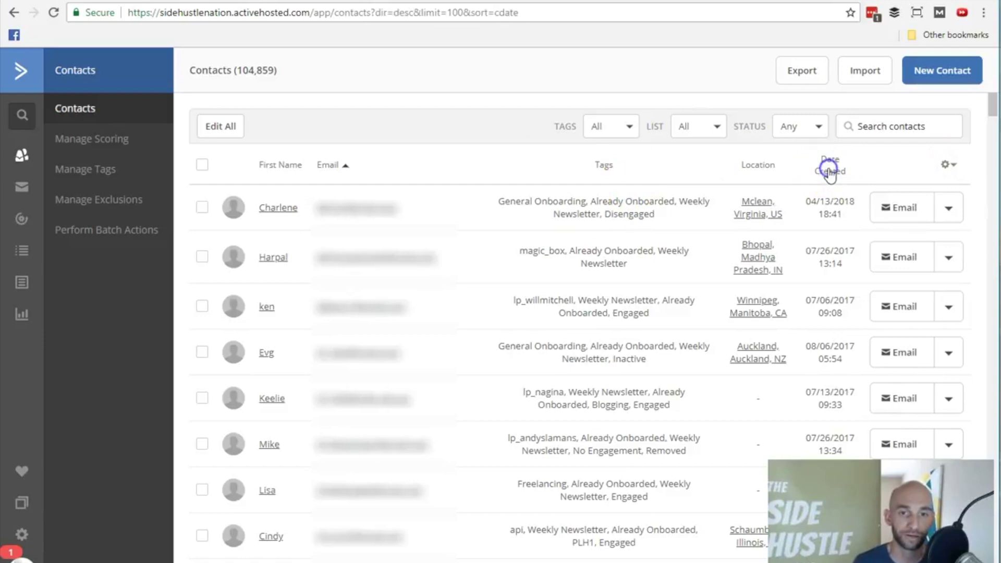
pyautogui.click(834, 167)
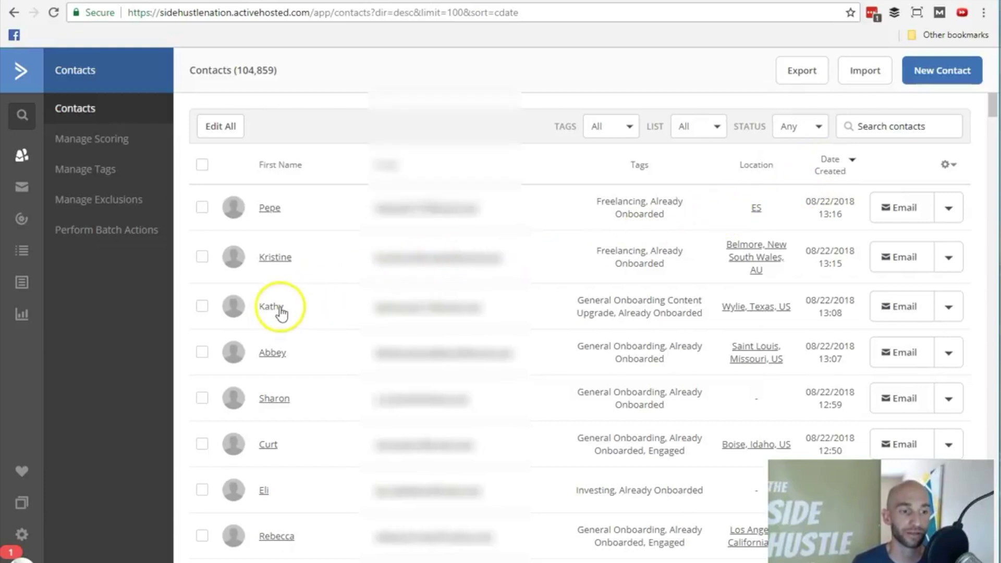
pyautogui.scroll(-5, 275, 310)
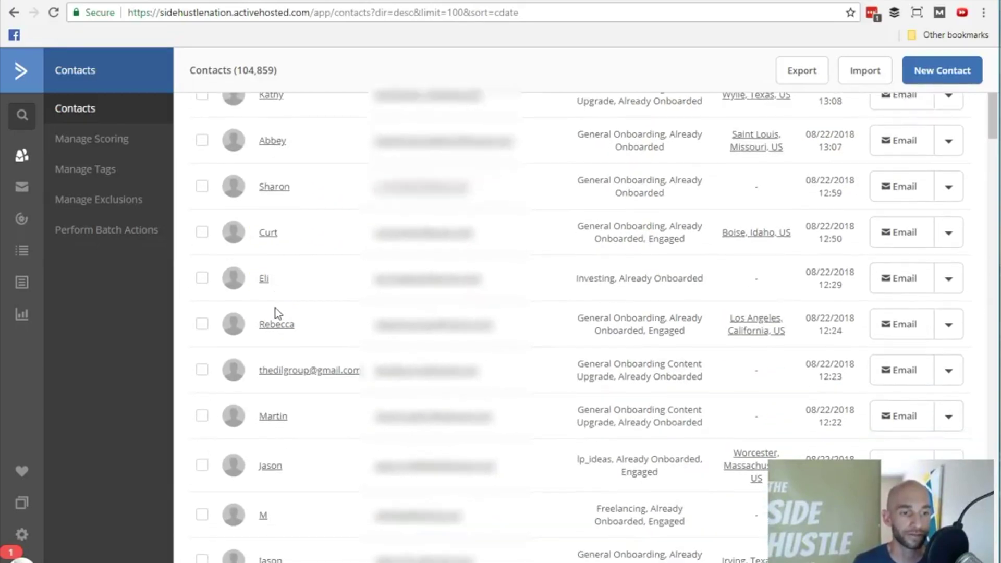
pyautogui.scroll(5, 275, 308)
# Open the second newest contact's record, check its SHN Newsletter subscription details, and return to the contacts list.
pyautogui.click(274, 265)
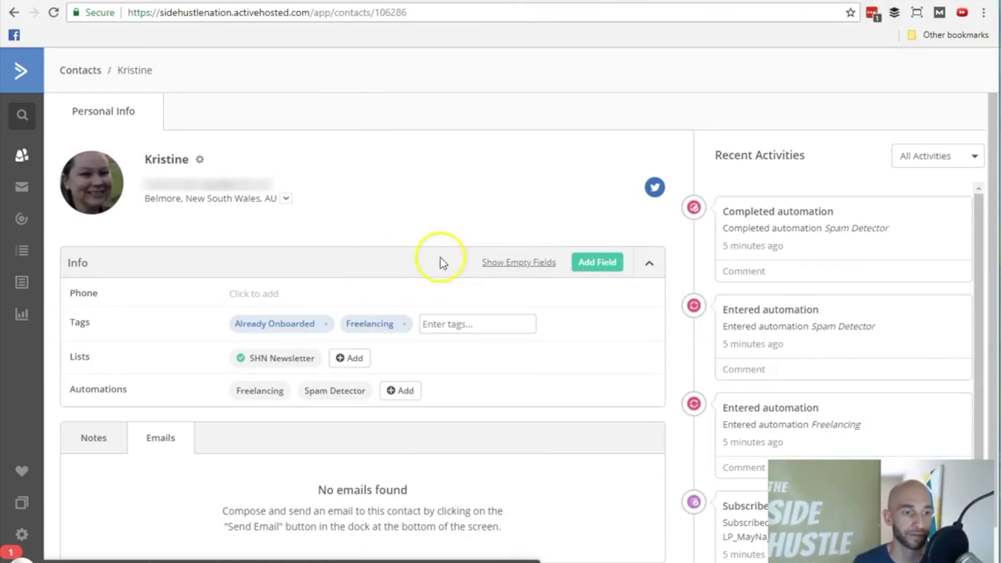
pyautogui.click(274, 358)
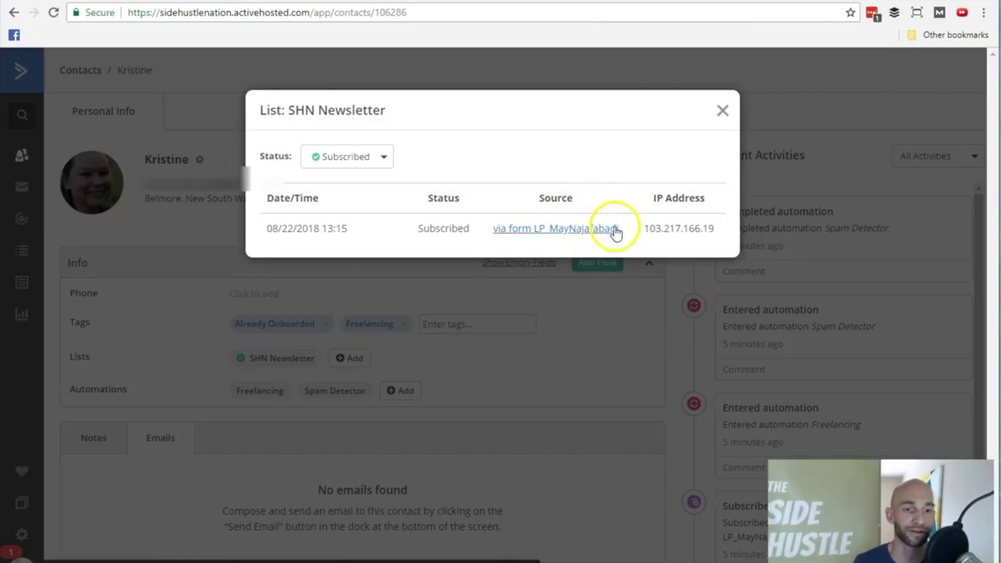
pyautogui.click(722, 111)
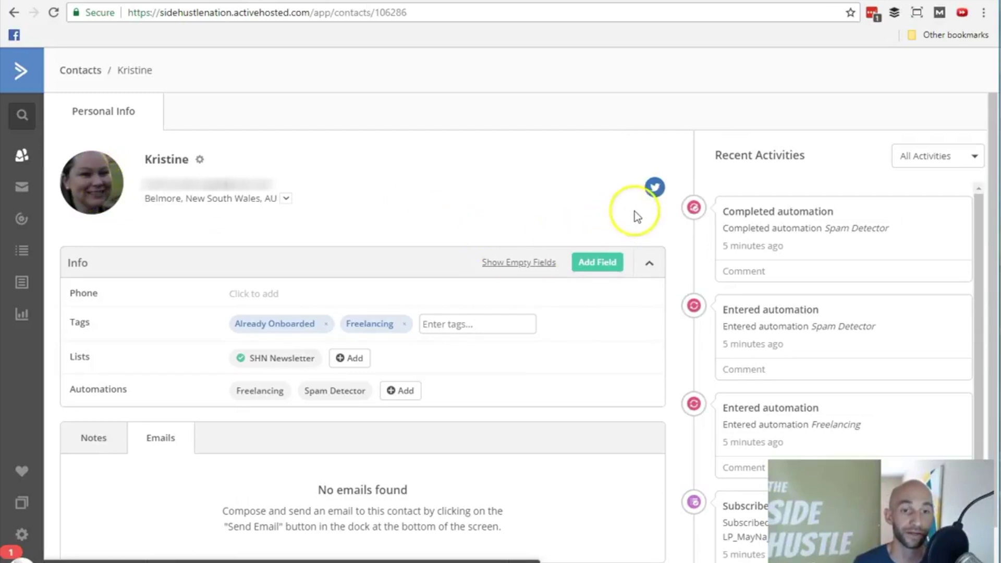
pyautogui.click(607, 180)
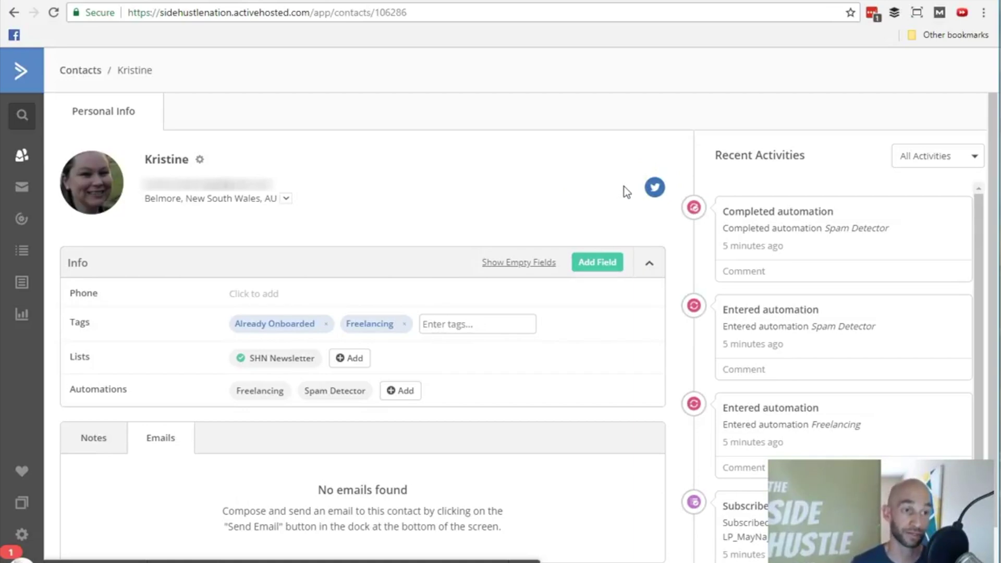
pyautogui.click(89, 73)
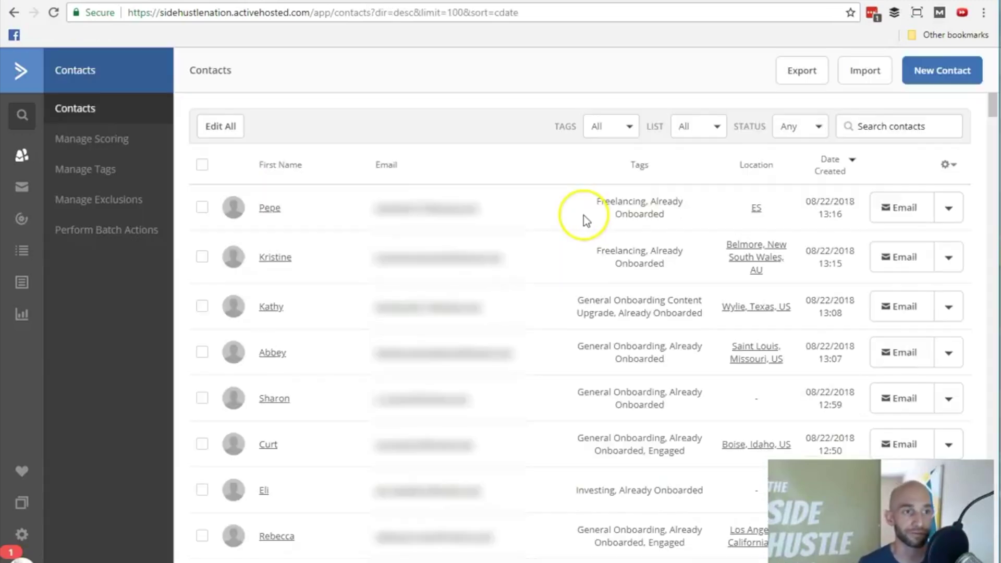
# Run an advanced contact search with the Geography condition Area code Is 206.
pyautogui.click(887, 128)
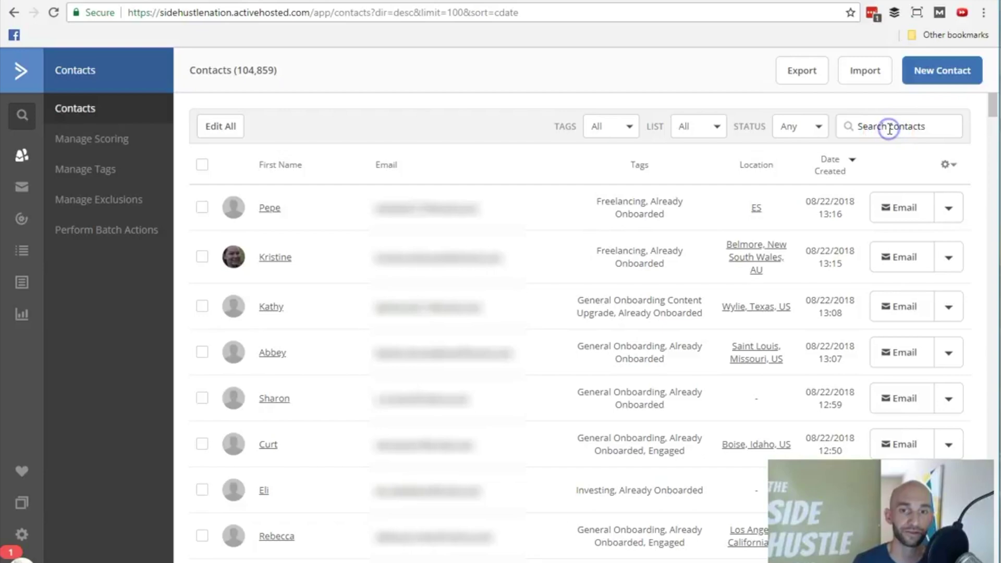
pyautogui.click(886, 148)
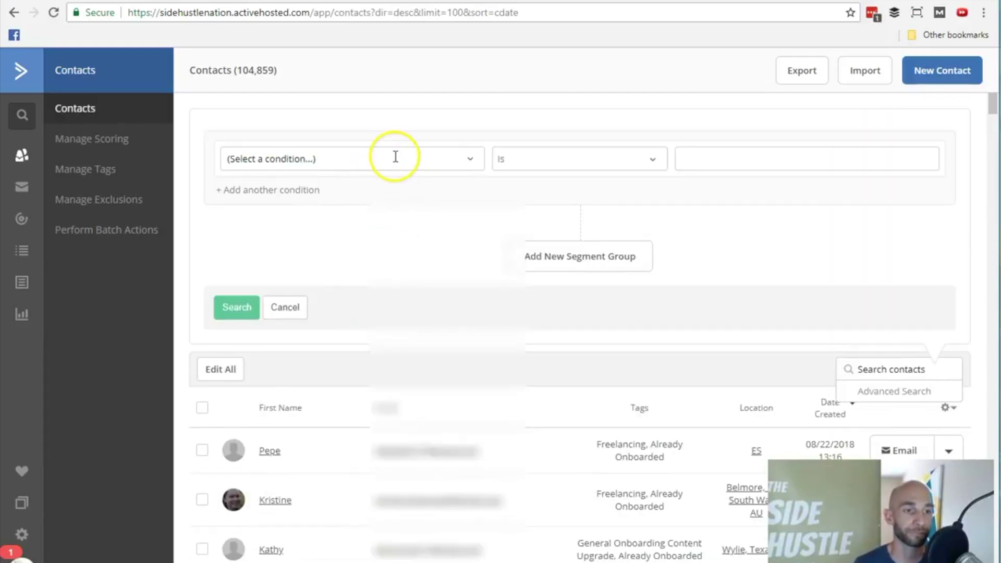
pyautogui.click(403, 159)
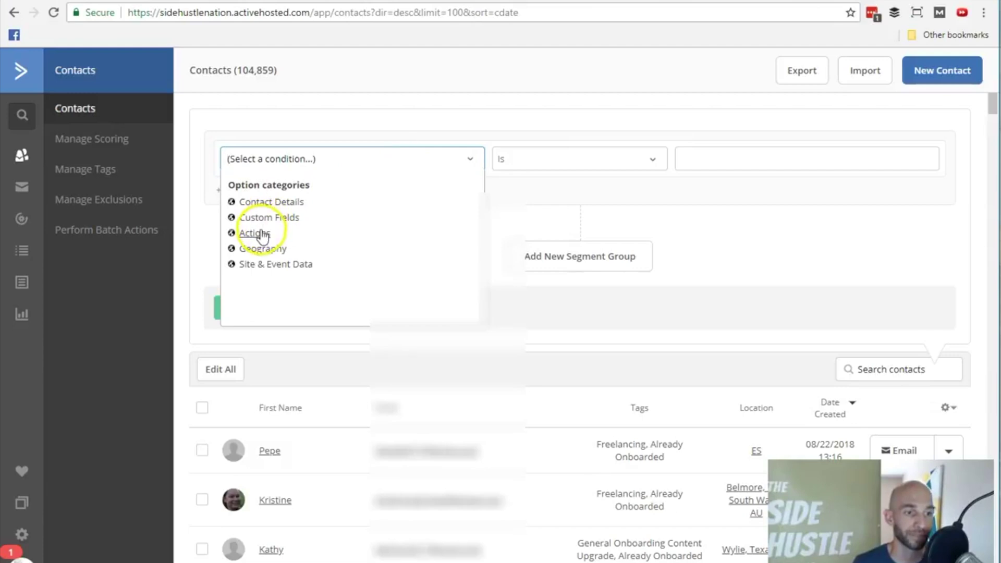
pyautogui.click(262, 249)
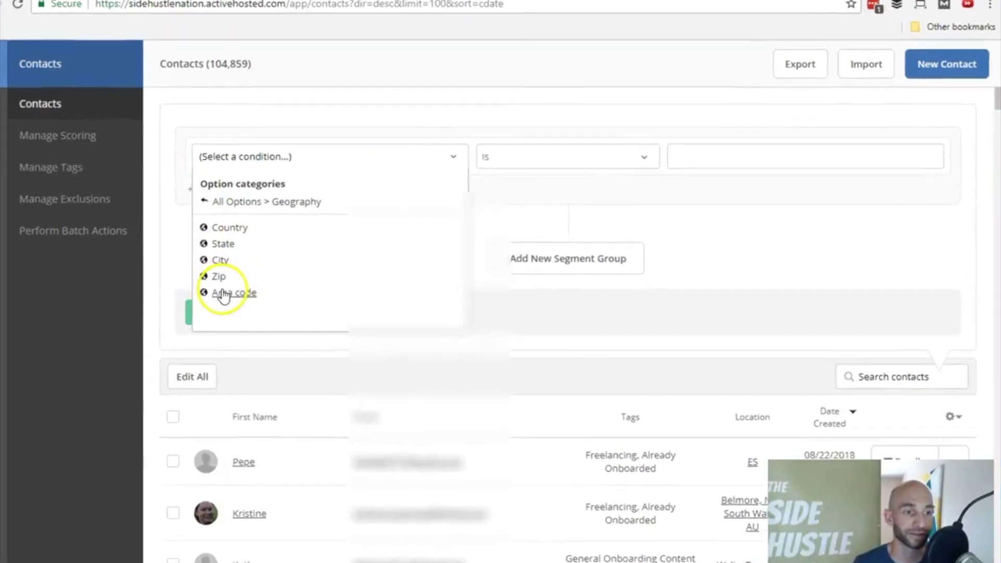
pyautogui.click(260, 289)
pyautogui.click(666, 141)
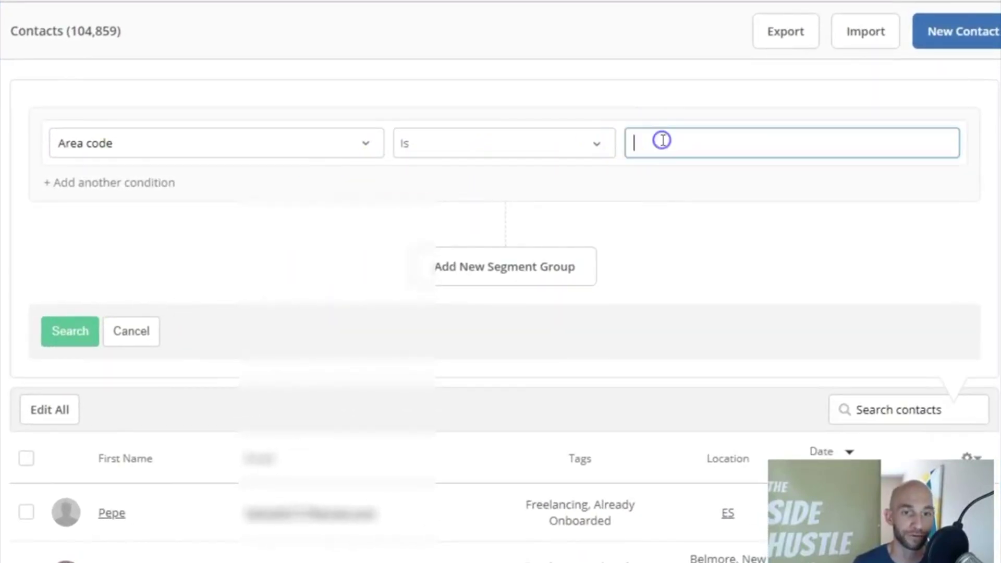
pyautogui.write('206')
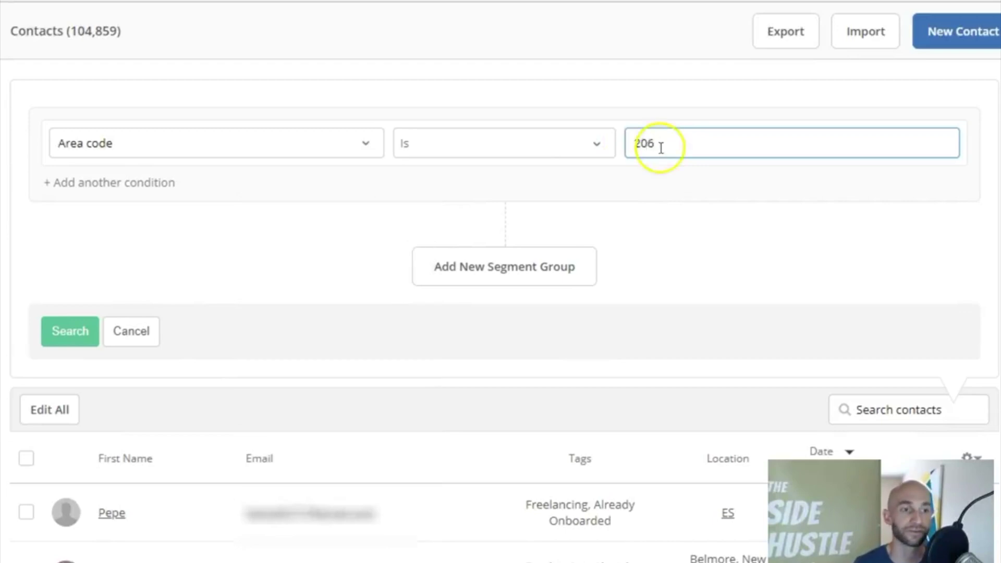
pyautogui.click(88, 333)
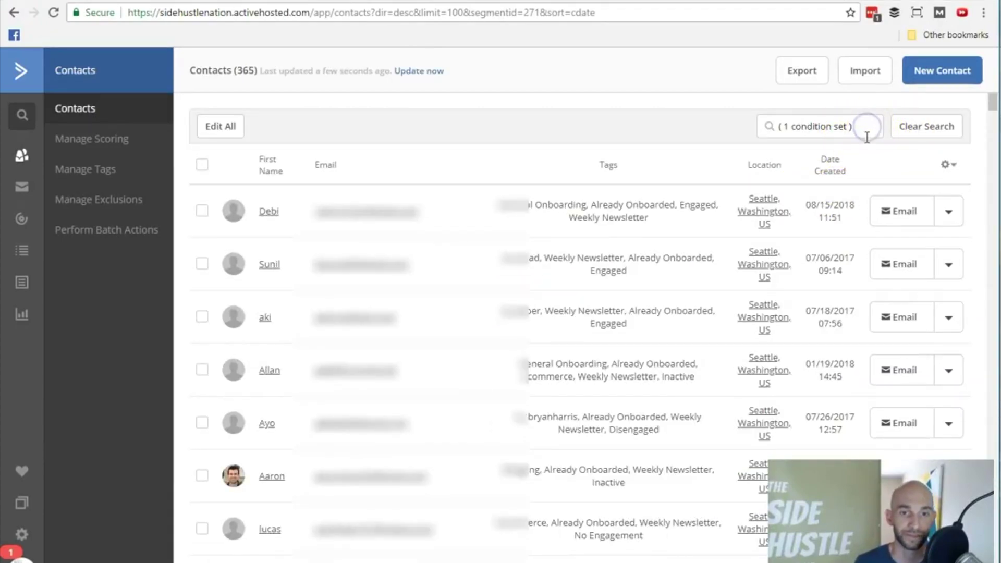
# Reopen the search conditions and start saving them as a segment named Seattle, but dismiss the naming dialog without saving.
pyautogui.click(869, 128)
pyautogui.click(814, 230)
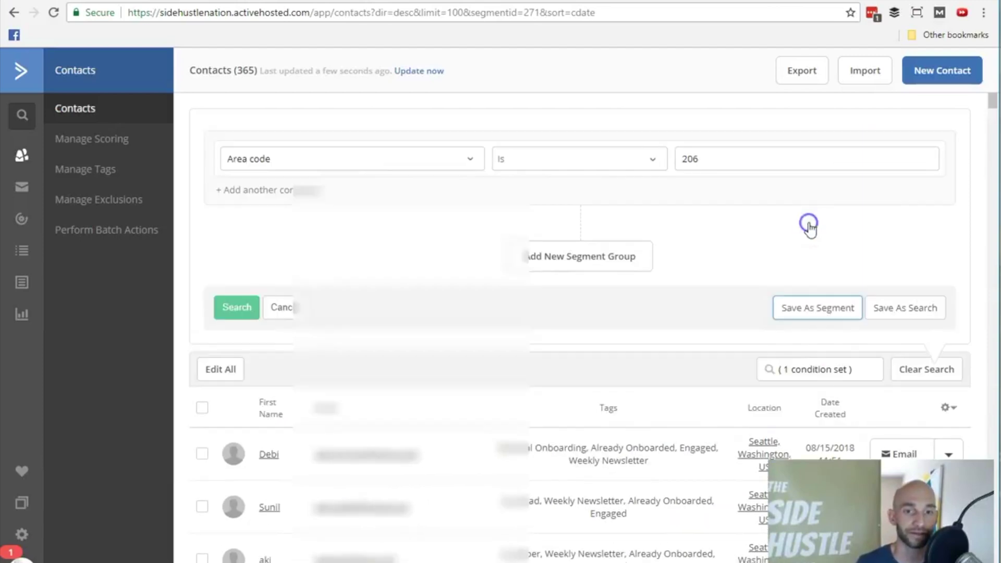
pyautogui.click(798, 310)
pyautogui.moveTo(380, 174); pyautogui.dragTo(248, 174)
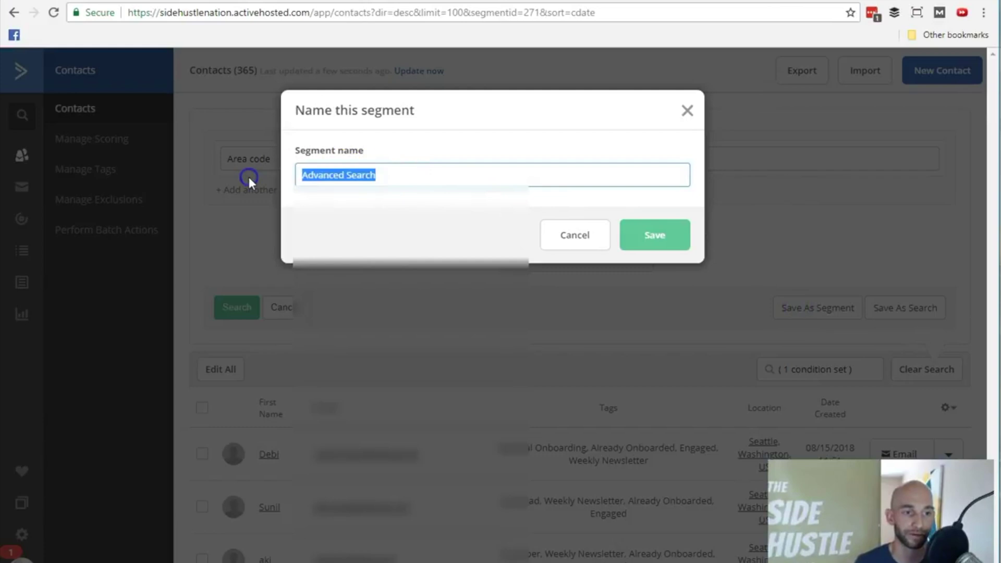
pyautogui.write('Seattle')
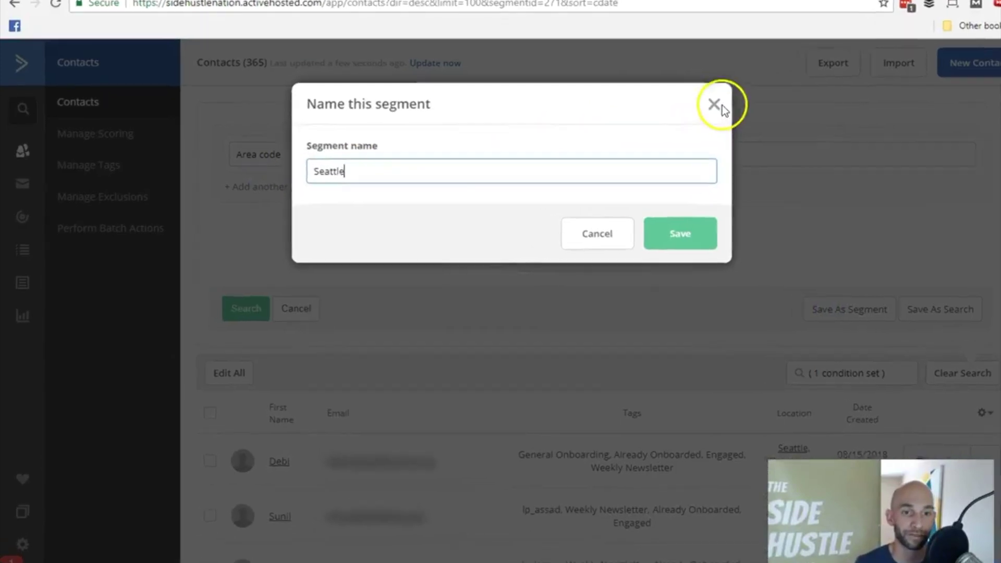
pyautogui.click(714, 105)
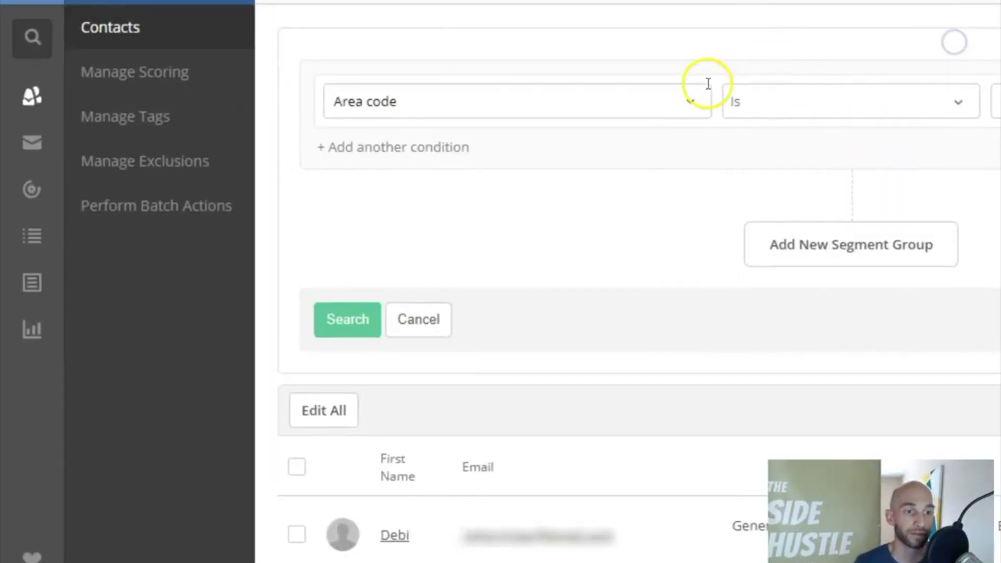
# Examine the Actions conditions available for segmenting without choosing one, and look over the contacts matching the area code search.
pyautogui.click(482, 156)
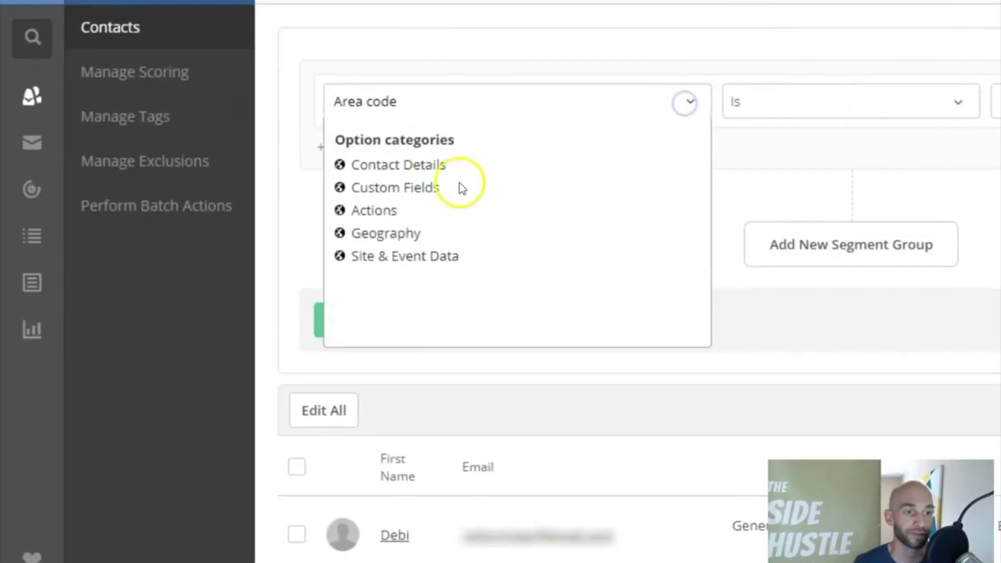
pyautogui.click(382, 211)
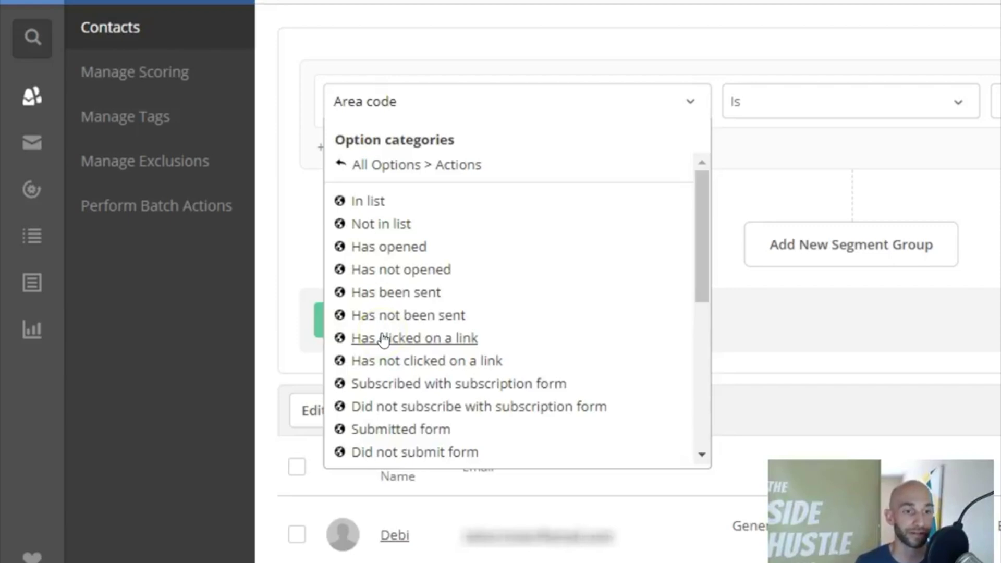
pyautogui.click(740, 352)
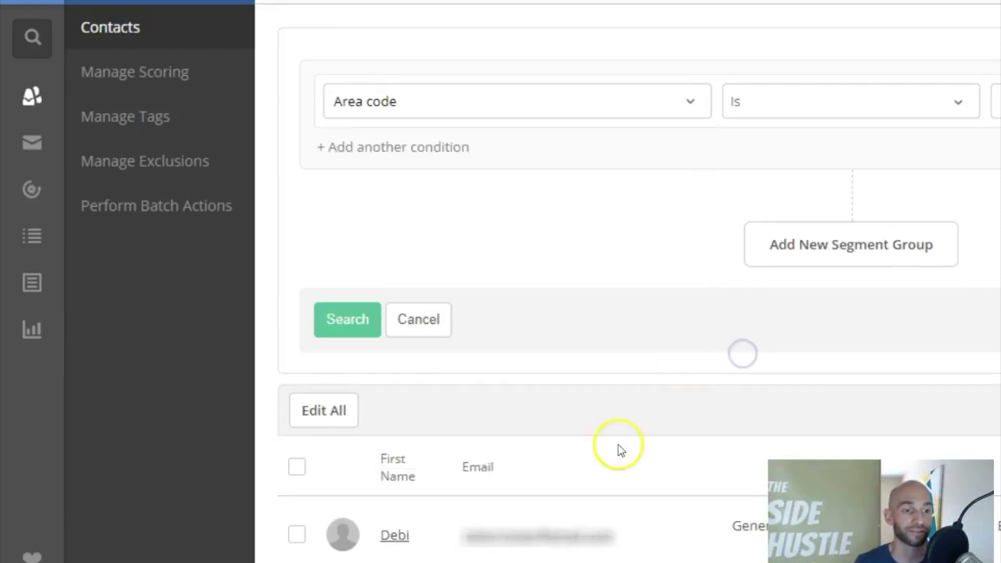
pyautogui.scroll(-5, 399, 537)
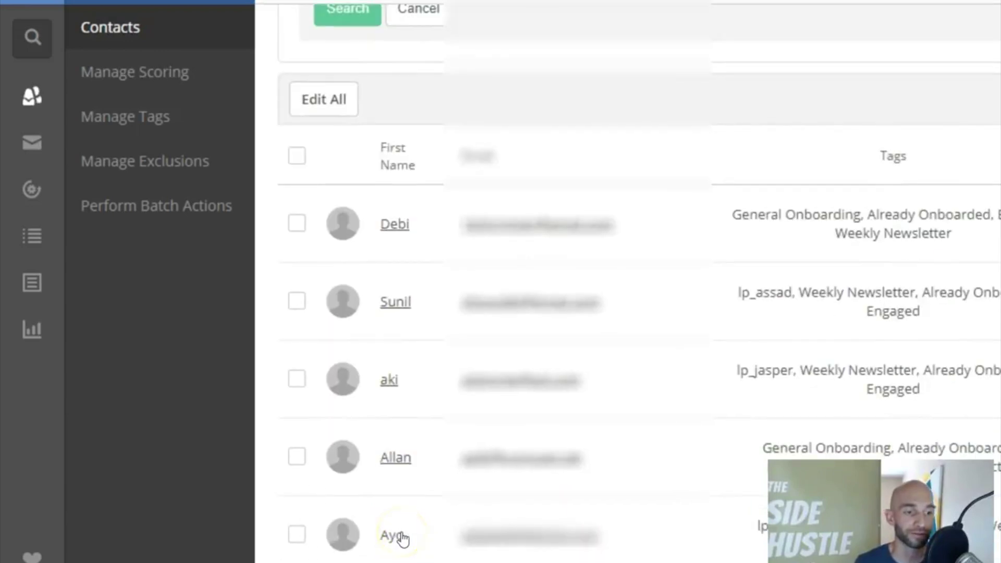
pyautogui.scroll(5, 427, 330)
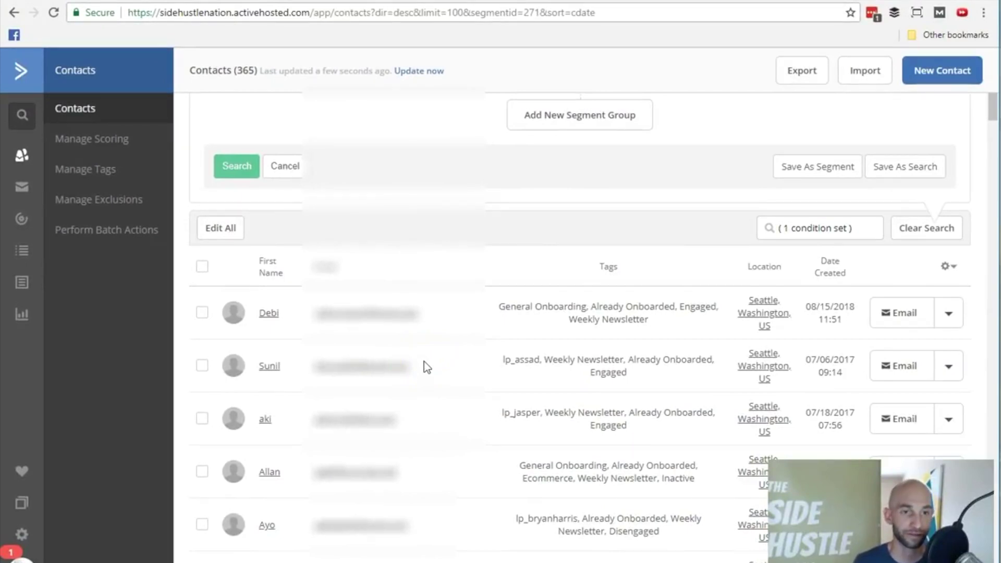
pyautogui.click(535, 470)
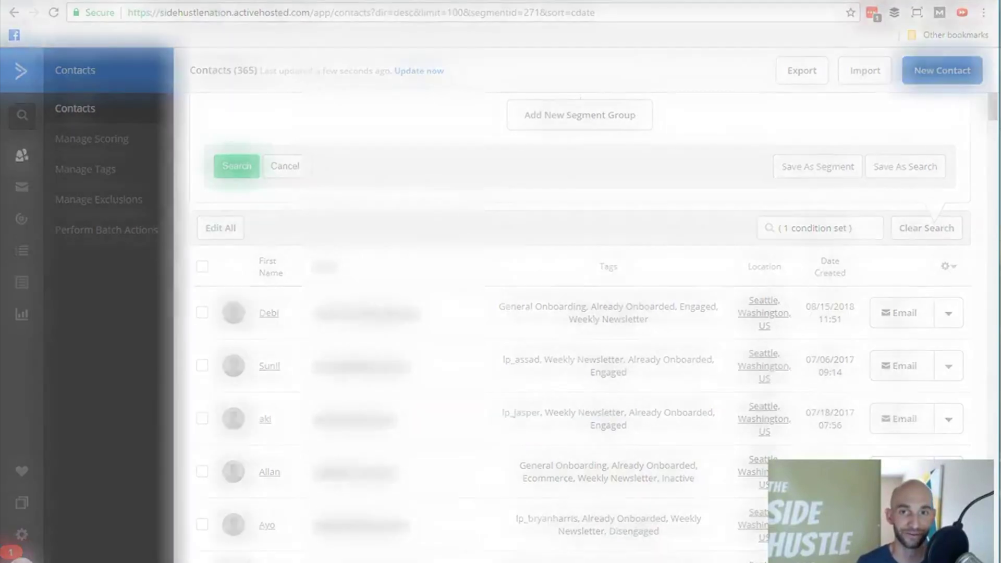